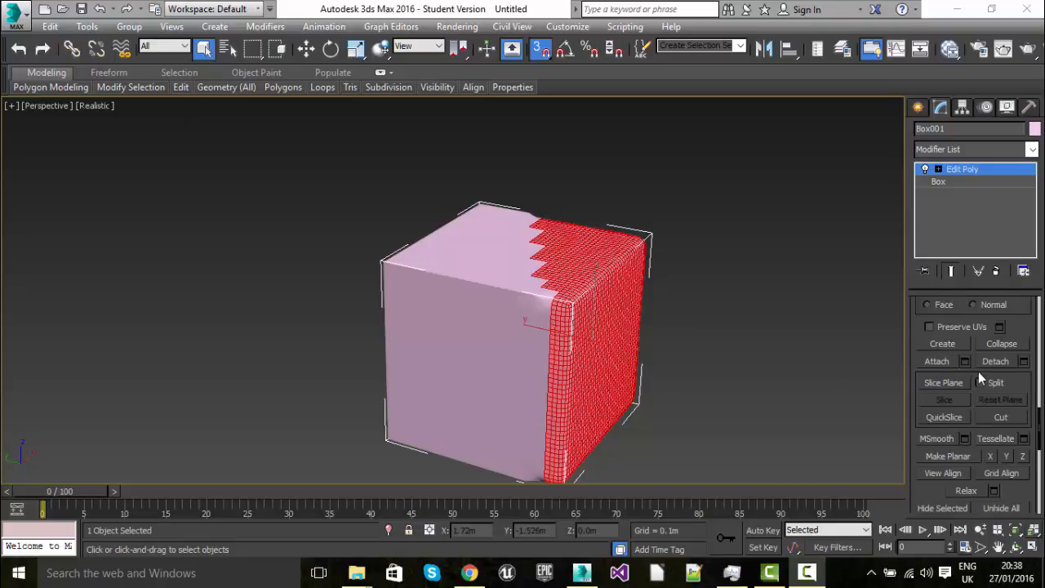
Leave polygon editing on the existing box and delete it from the scene
scroll(978, 372, down, 5)
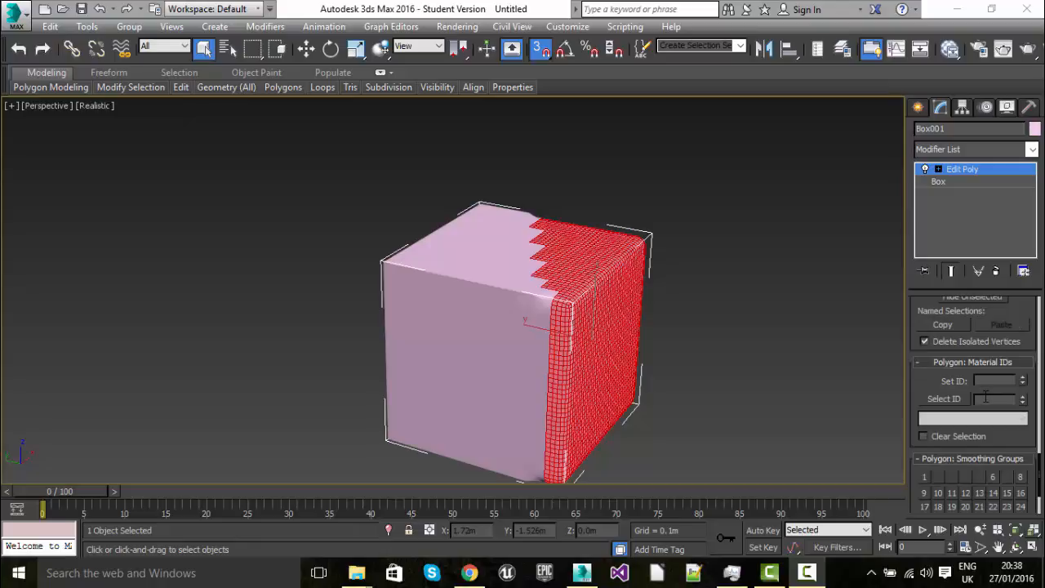
scroll(984, 327, up, 5)
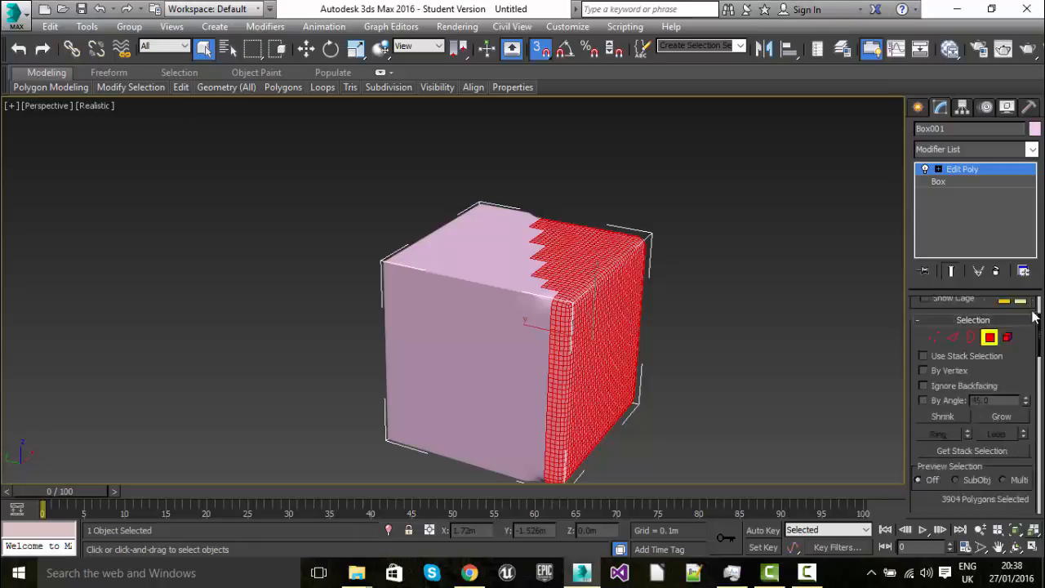
click(918, 107)
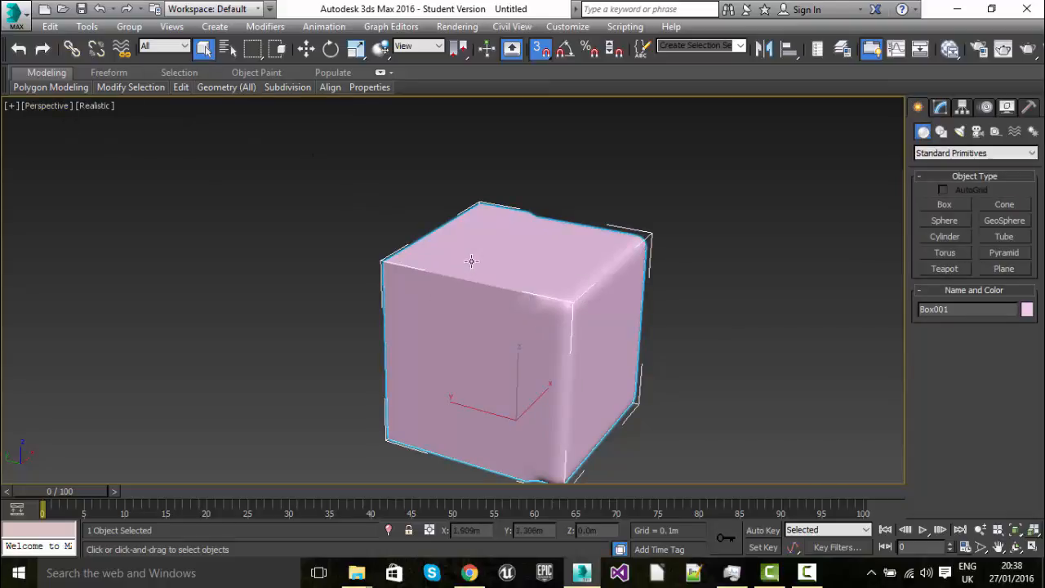
key(Delete)
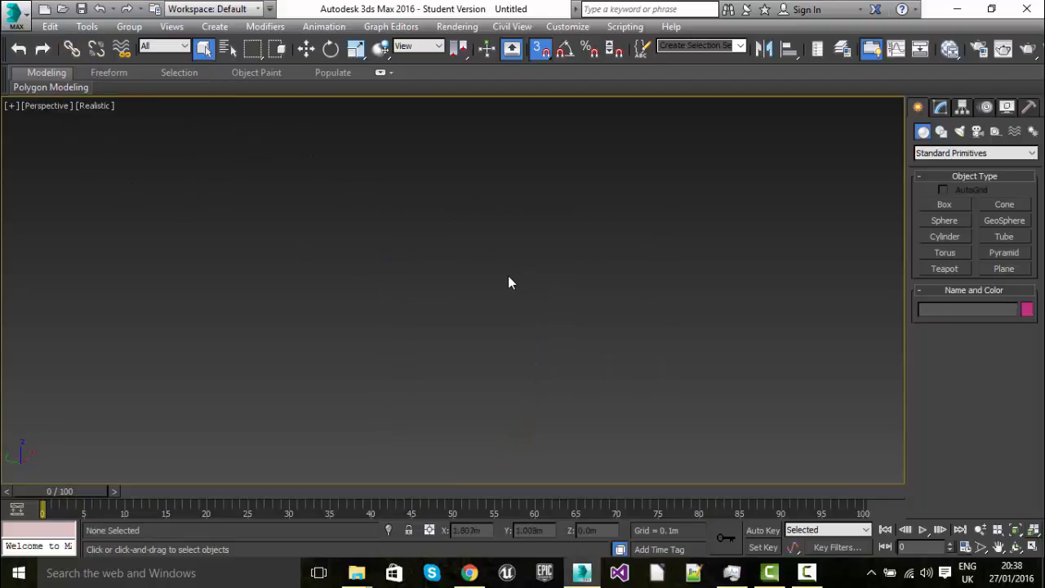
Create a new box primitive about 1.22 m long, 1.33 m wide and 1 m high
click(941, 204)
drag(351, 388, 702, 332)
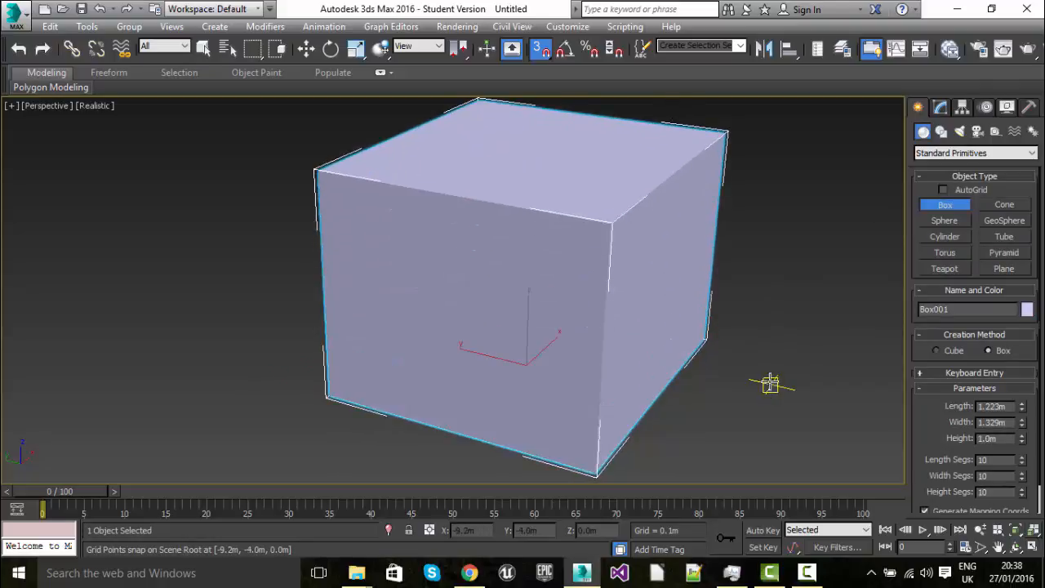
scroll(746, 350, down, 8)
scroll(728, 346, up, 9)
middle_drag(725, 346, 636, 339)
scroll(636, 339, down, 5)
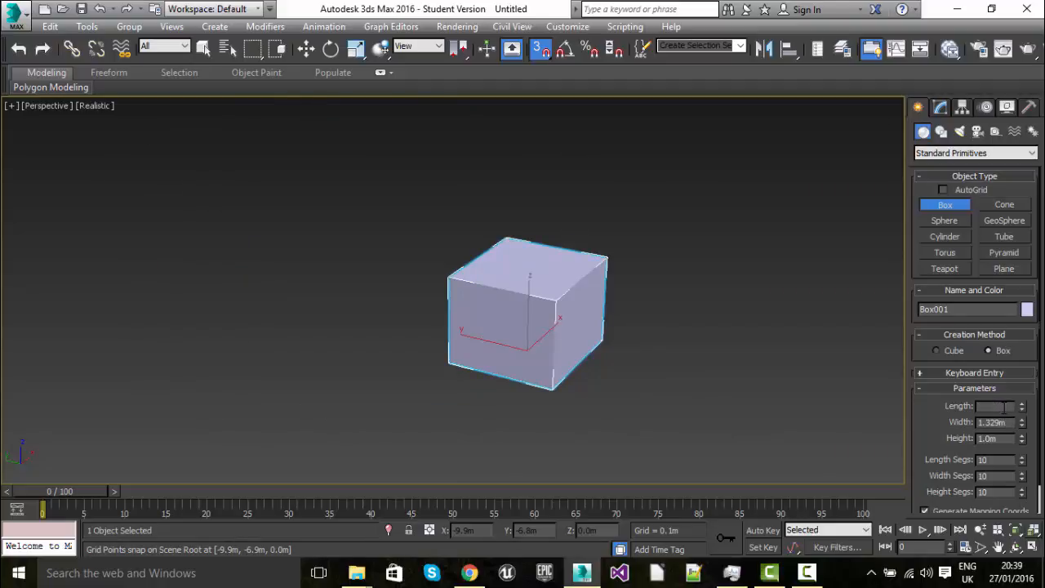
Set the box's length, width and height to 1 m and its length, width and height segments to 5
key(Tab)
text(1)
key(Tab)
text(1)
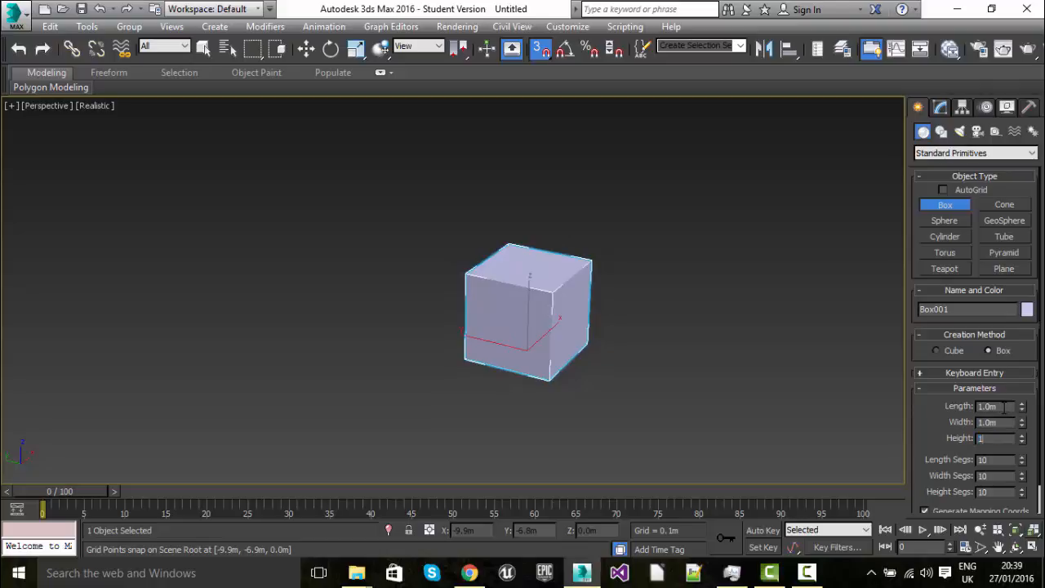
key(Tab)
text(5)
key(Tab)
scroll(509, 292, up, 4)
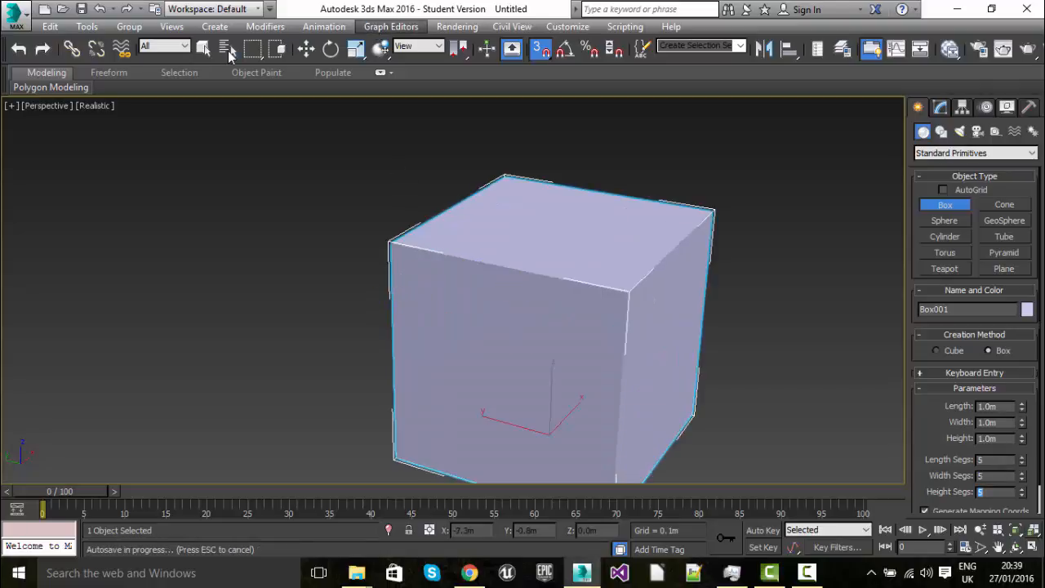
Add an Edit Poly modifier to the box and switch to polygon selection
click(940, 109)
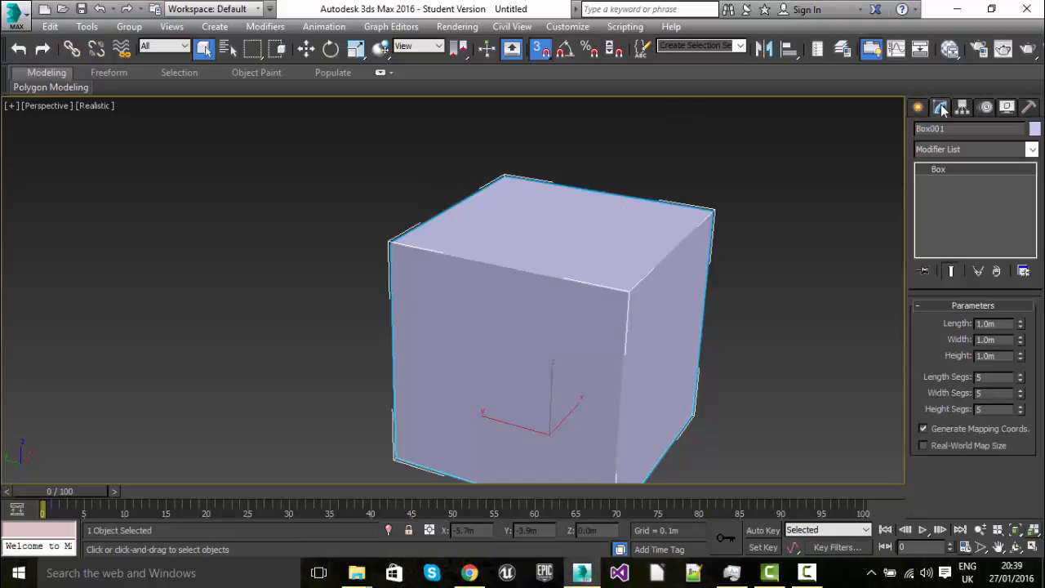
click(919, 107)
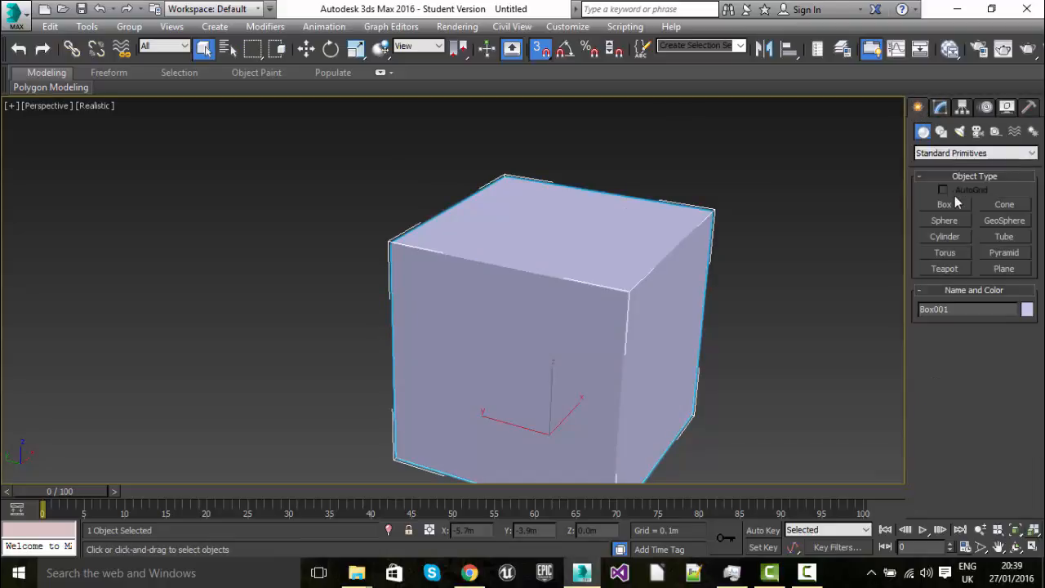
click(941, 109)
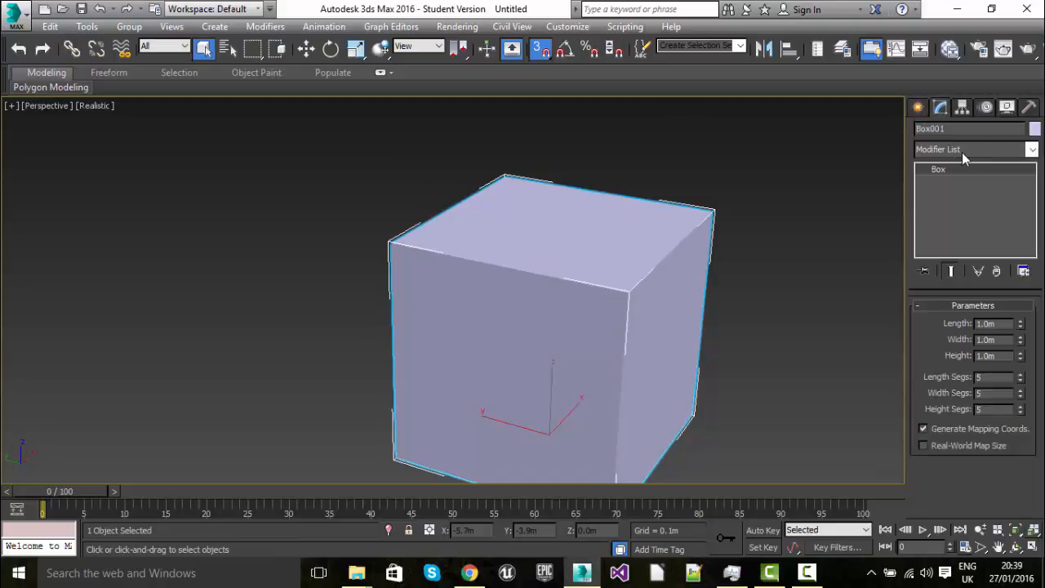
click(962, 149)
scroll(984, 506, down, 3)
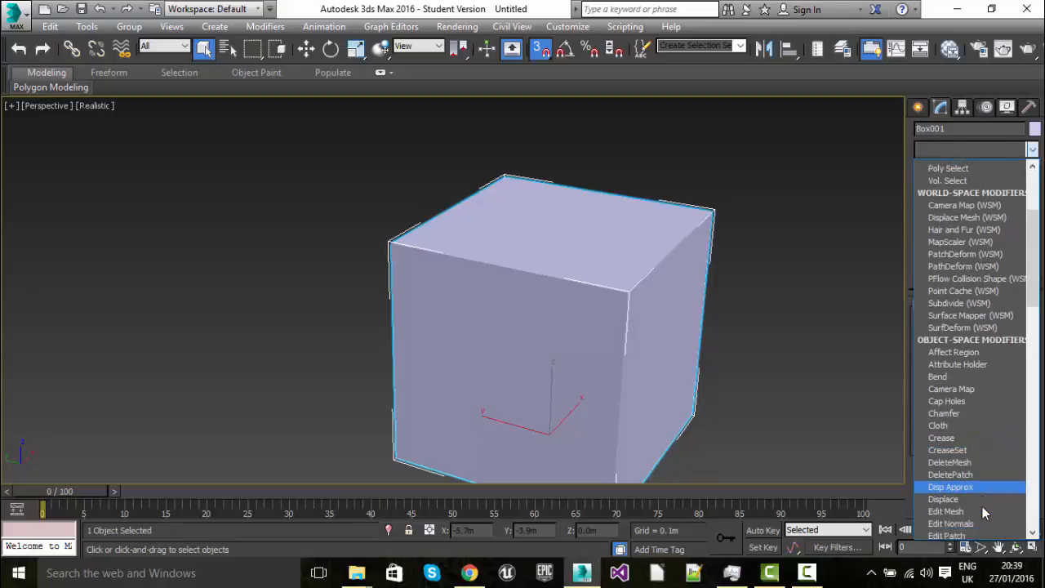
click(953, 422)
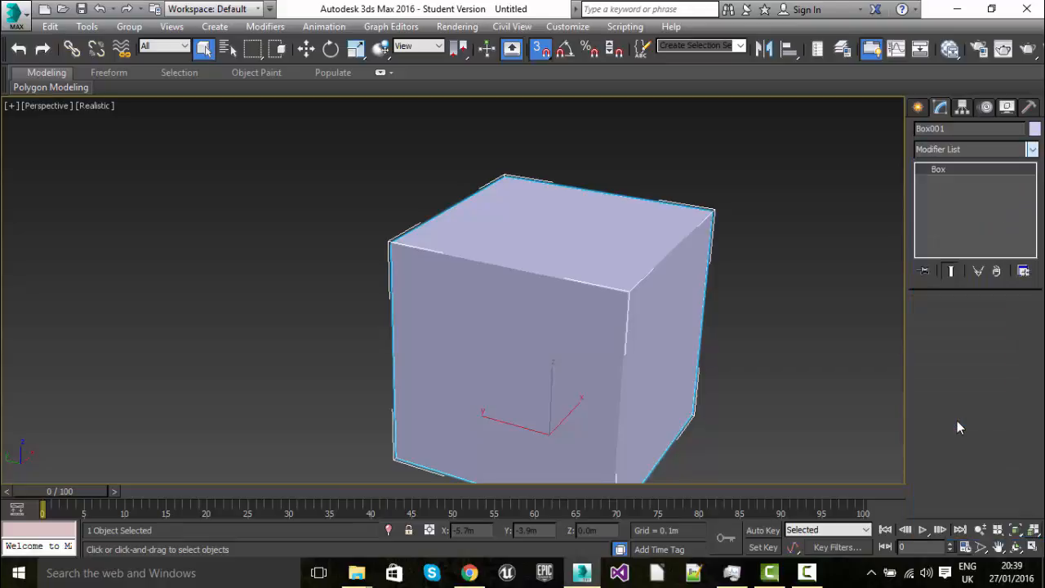
click(991, 424)
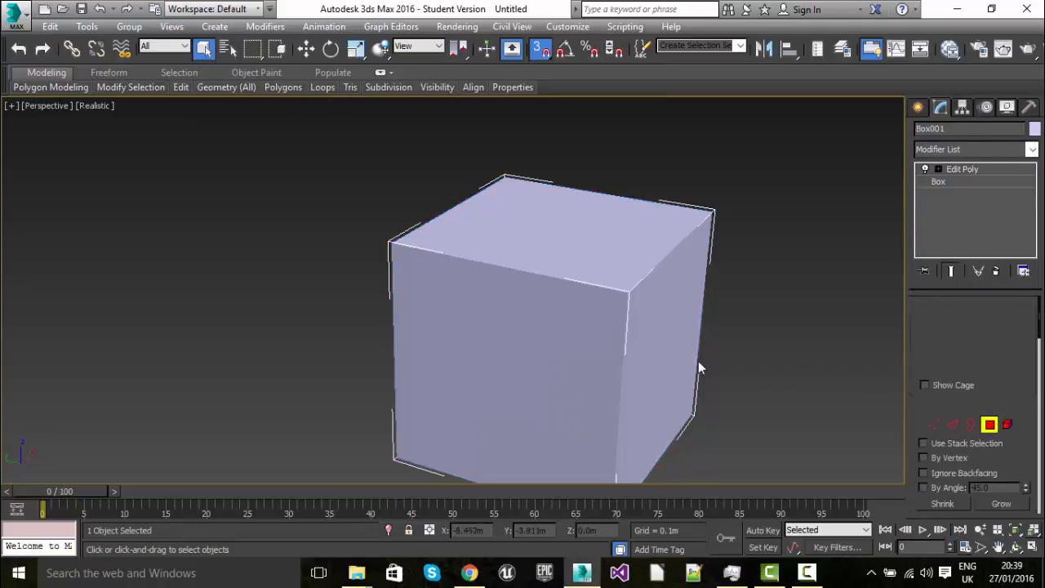
Select the 16 polygons that form the outer border of the box's front face
click(412, 290)
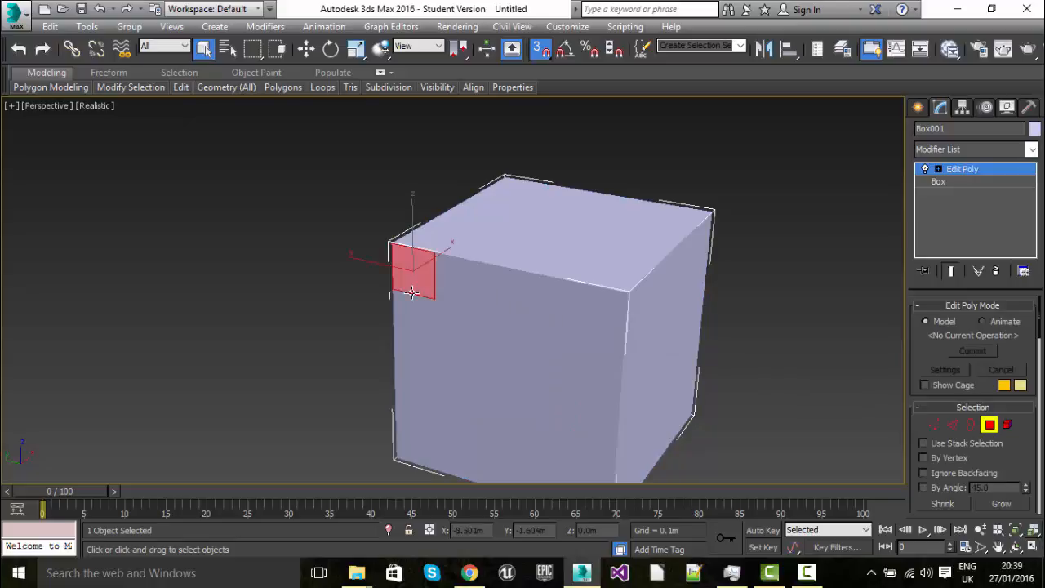
ctrl+click(466, 275)
ctrl+click(506, 289)
ctrl+click(543, 296)
ctrl+click(591, 299)
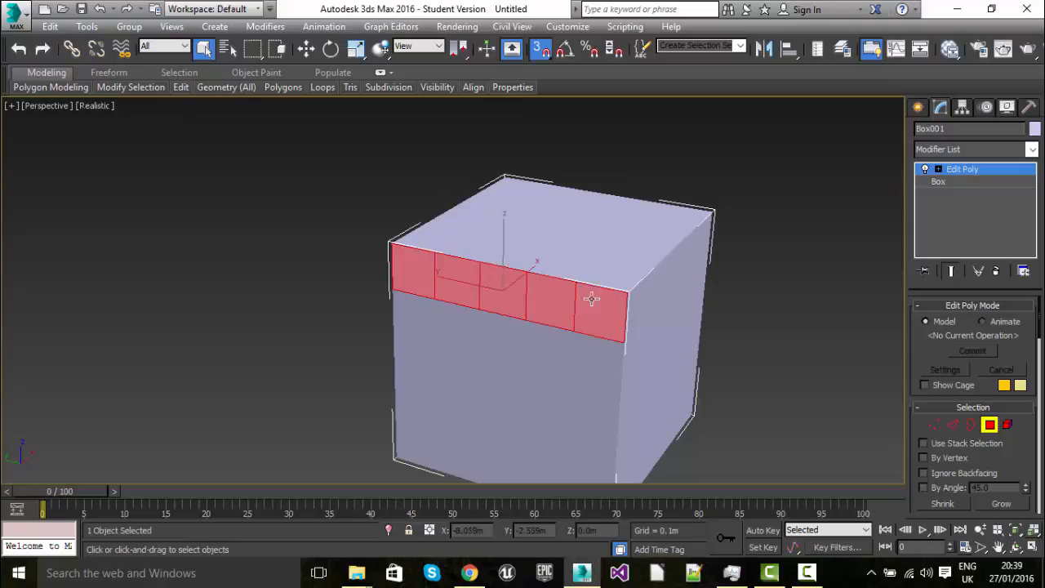
ctrl+click(605, 375)
ctrl+click(595, 416)
ctrl+click(586, 450)
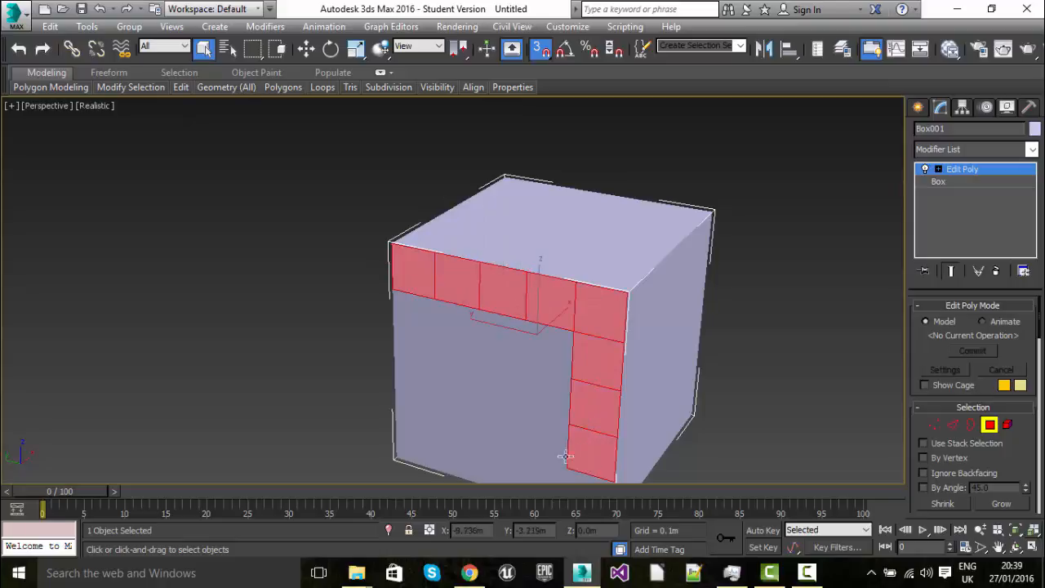
ctrl+click(410, 314)
ctrl+click(414, 360)
ctrl+click(411, 401)
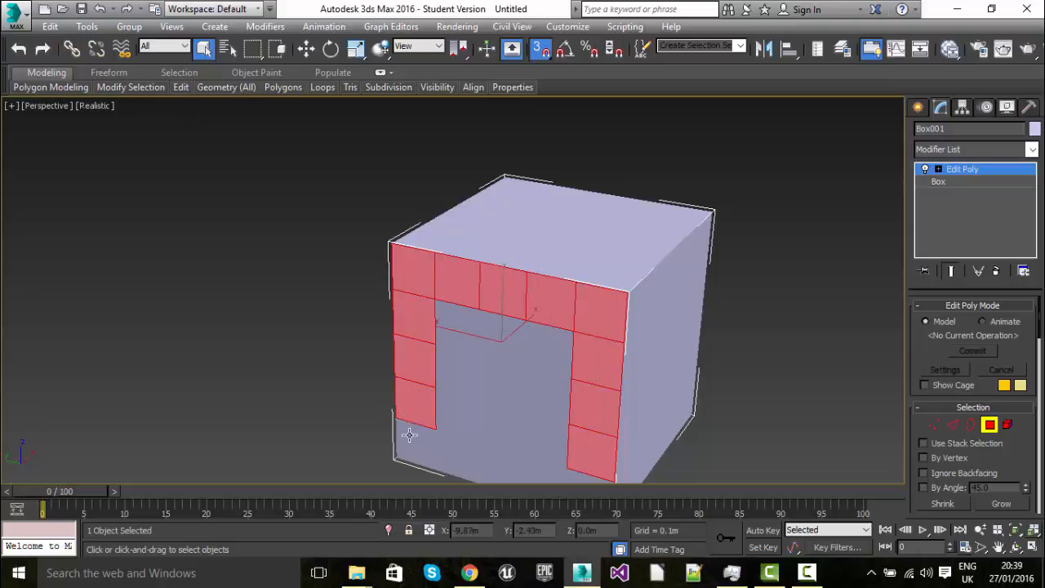
ctrl+click(415, 449)
ctrl+click(463, 465)
ctrl+click(502, 469)
ctrl+click(548, 475)
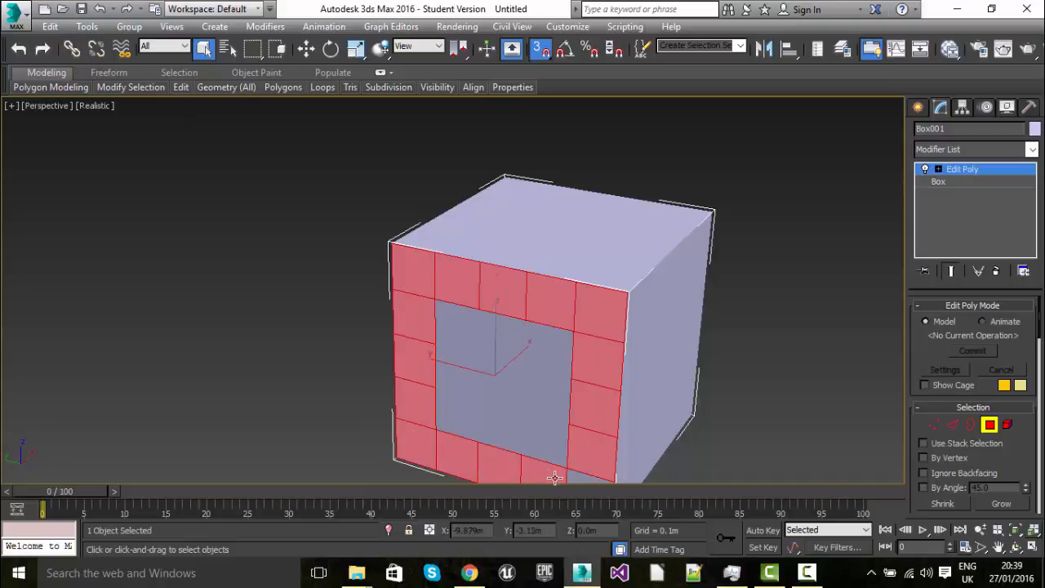
scroll(542, 395, down, 5)
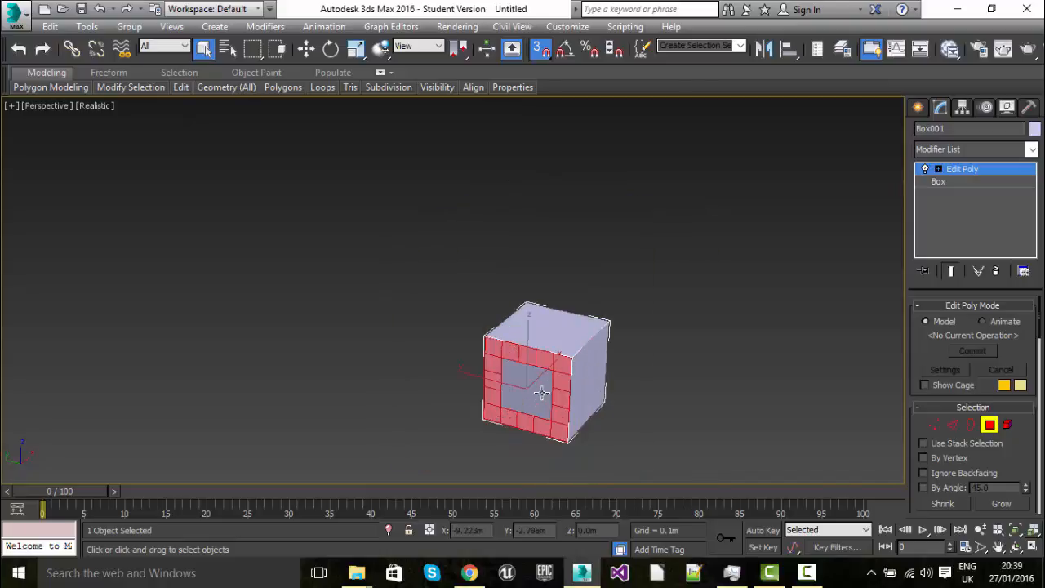
scroll(541, 396, up, 5)
alt+middle_drag(542, 392, 543, 357)
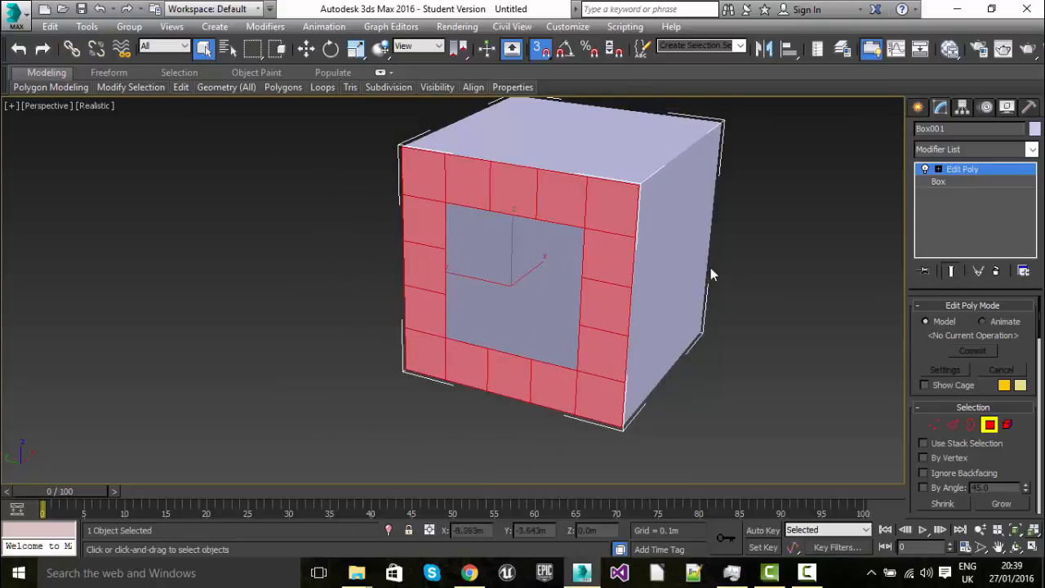
Inset the selected border polygons slightly as a group, leaving a thin rim around their inner and outer edges
scroll(986, 451, down, 5)
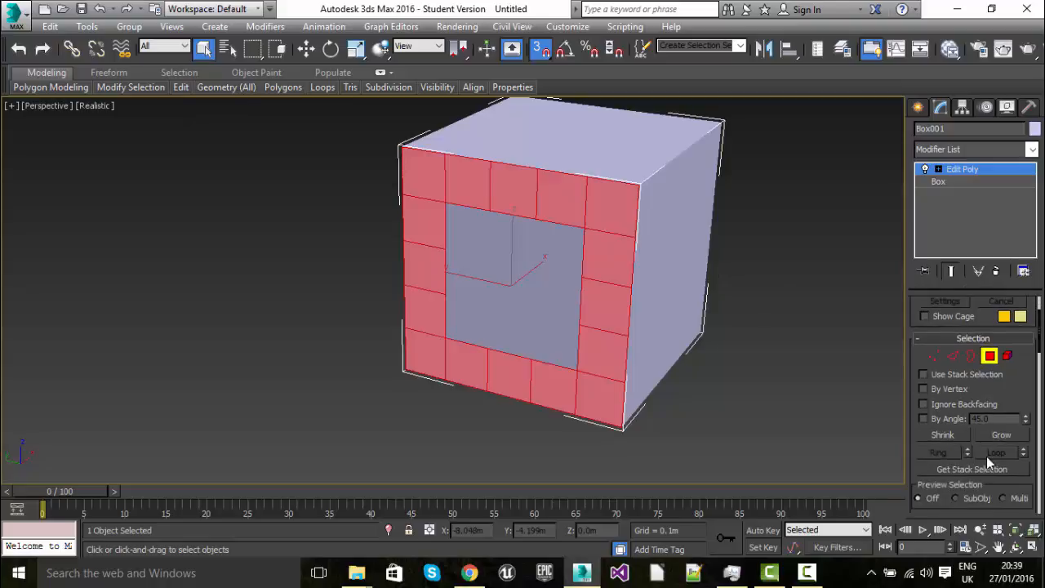
scroll(985, 461, down, 1)
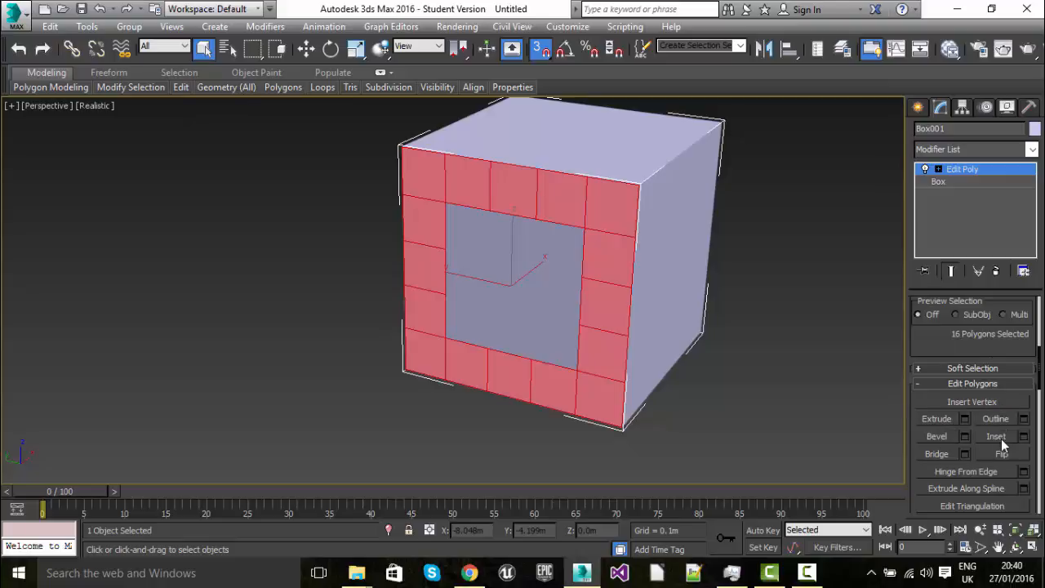
click(998, 435)
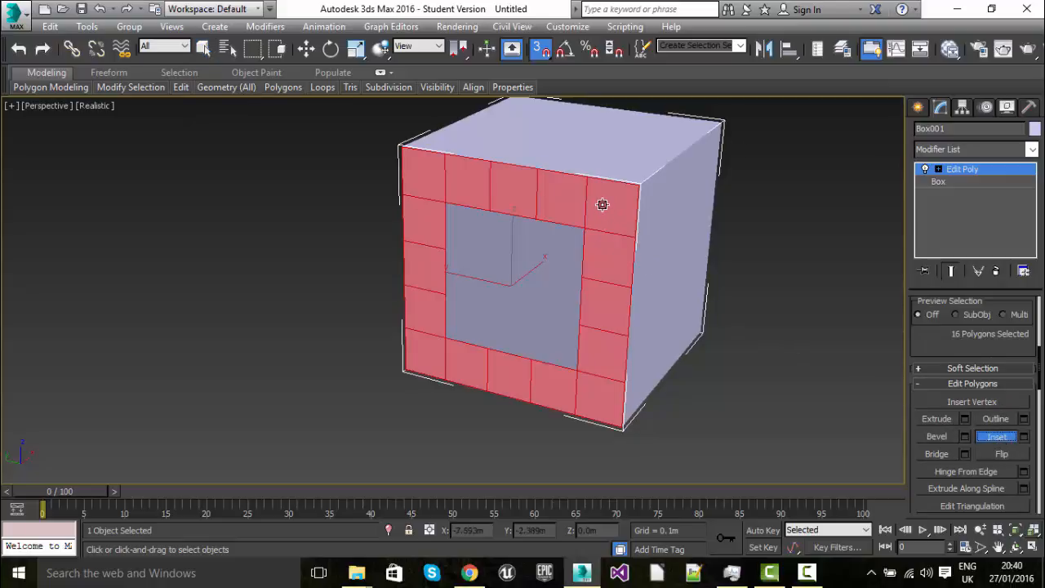
drag(601, 204, 591, 329)
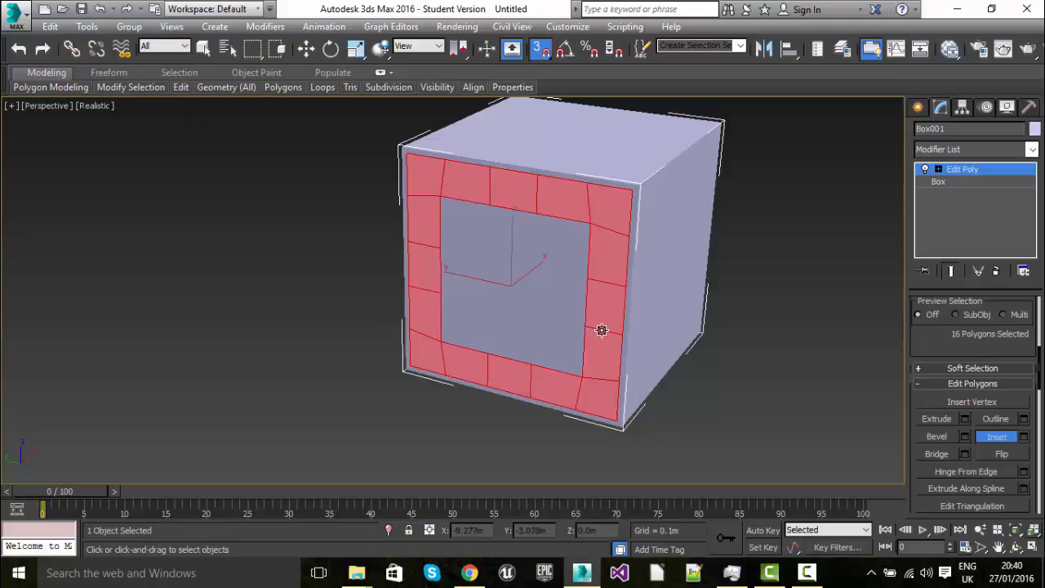
Extrude the inset border polygons slightly inward to form a recessed frame around the central panel
click(937, 419)
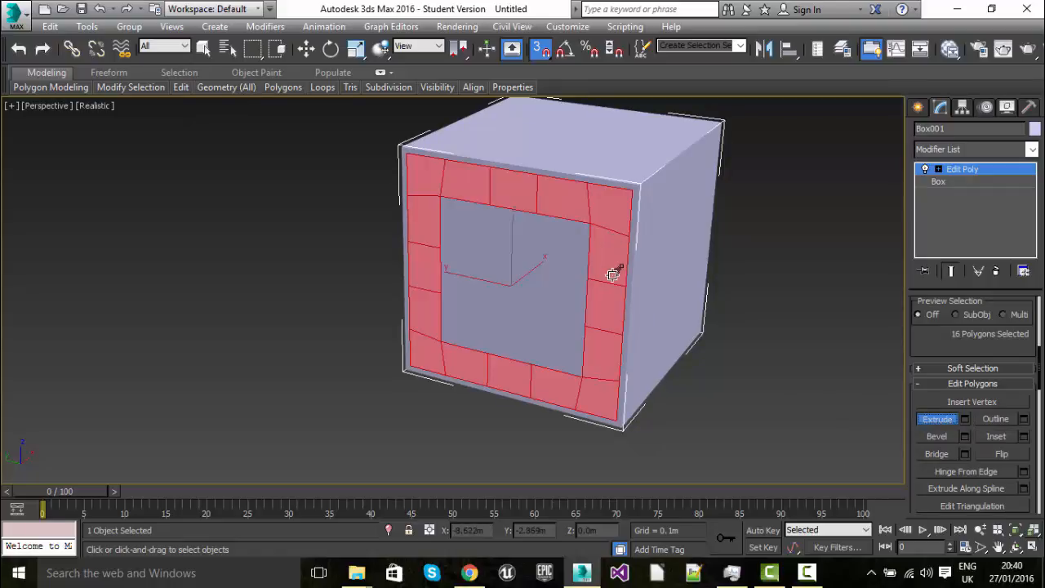
drag(592, 292, 499, 373)
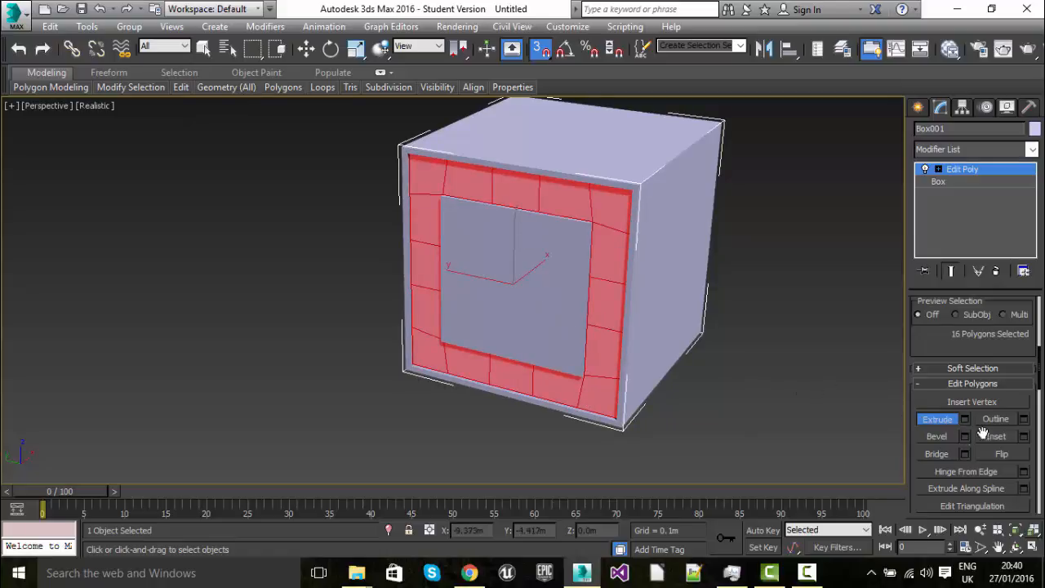
click(944, 420)
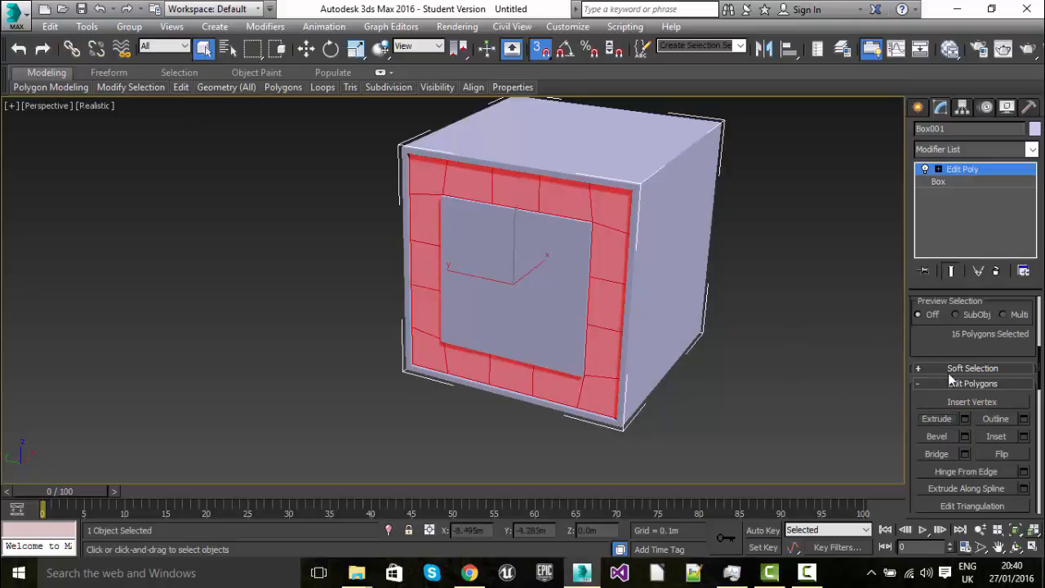
Clear the border selection and select the nine polygons in the middle of the front face
scroll(951, 377, up, 5)
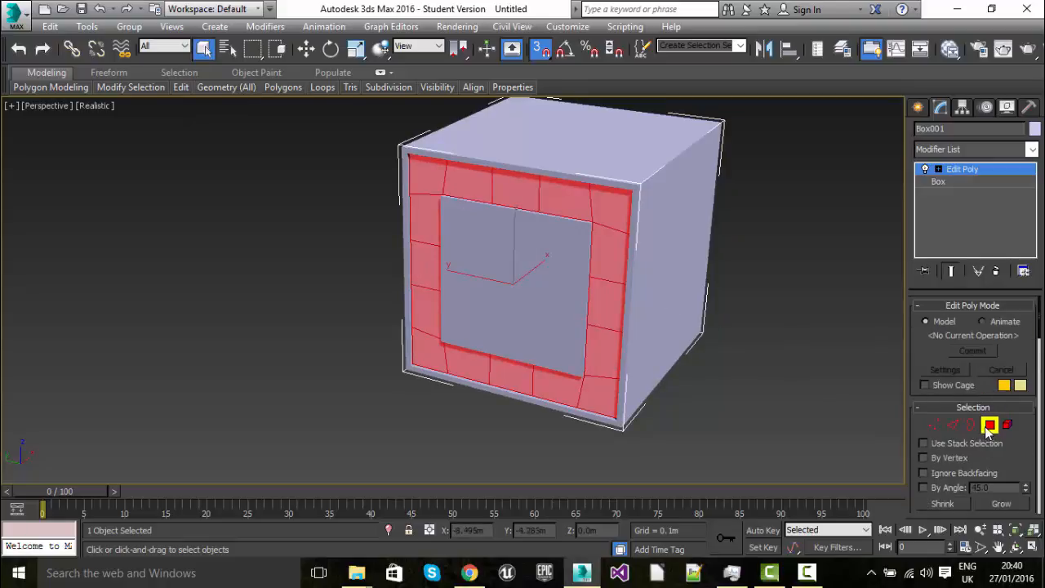
click(988, 425)
click(988, 424)
click(459, 226)
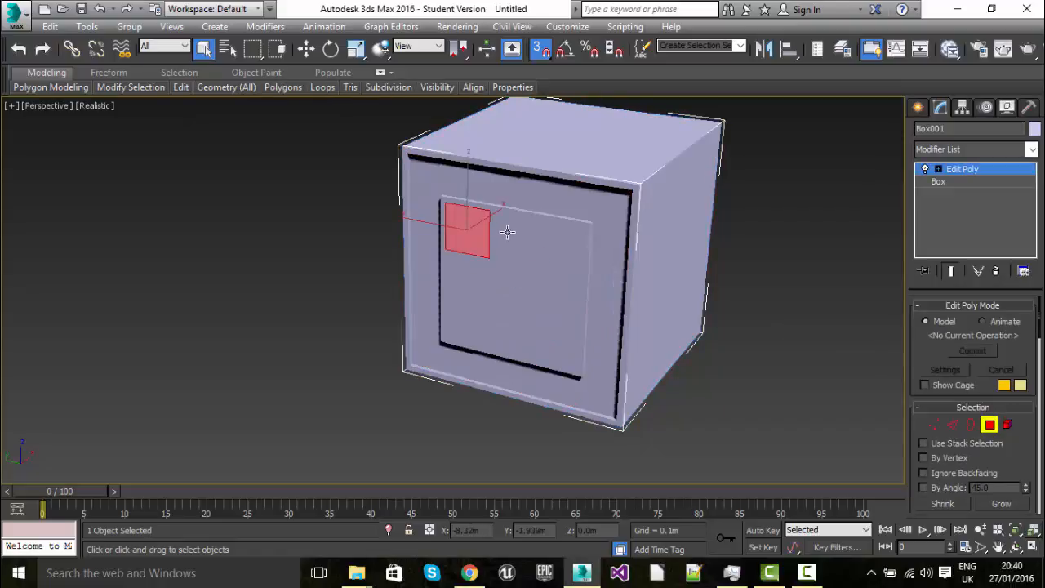
ctrl+click(506, 233)
ctrl+click(560, 239)
ctrl+click(566, 285)
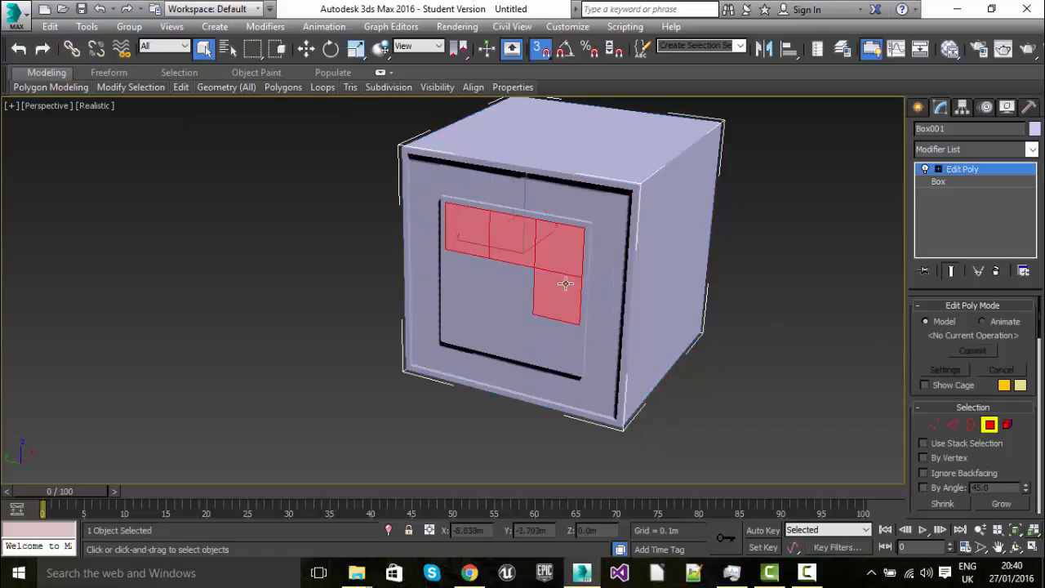
ctrl+click(510, 282)
ctrl+click(471, 280)
ctrl+click(452, 318)
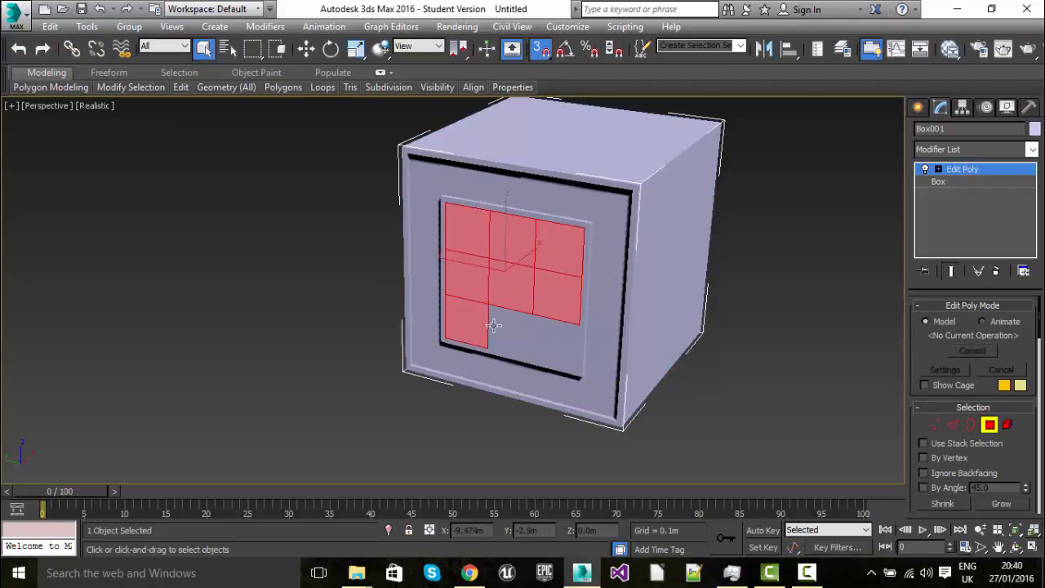
ctrl+click(497, 322)
ctrl+click(553, 342)
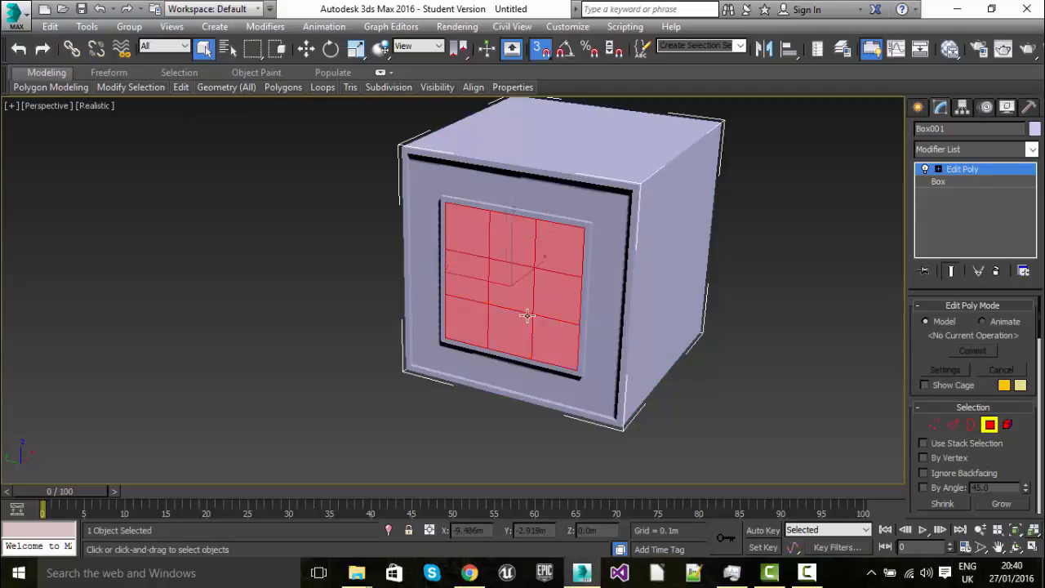
Reselect all nine polygons of the central panel on the cube's front face
click(510, 211)
click(510, 220)
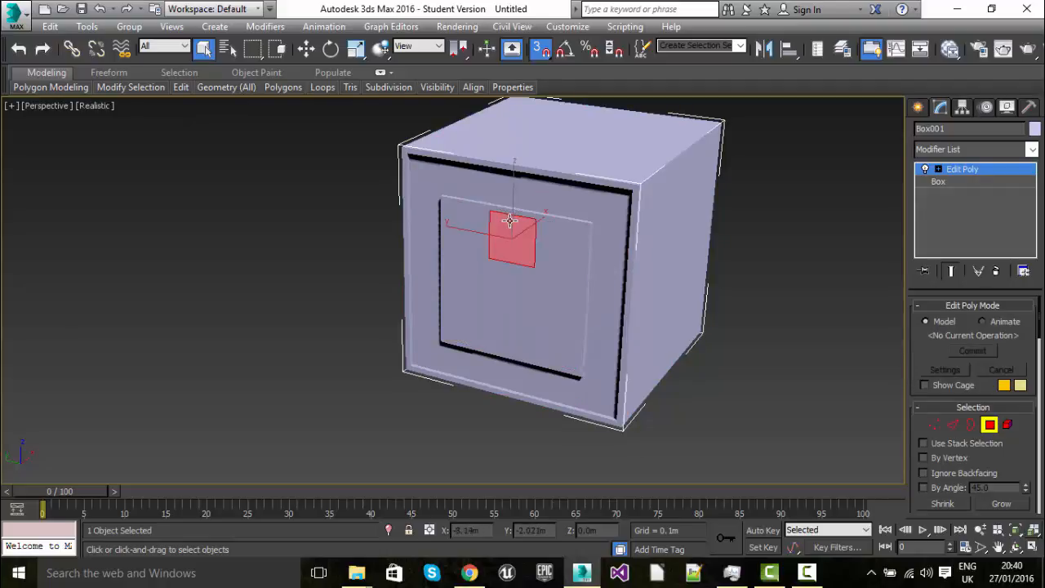
click(510, 211)
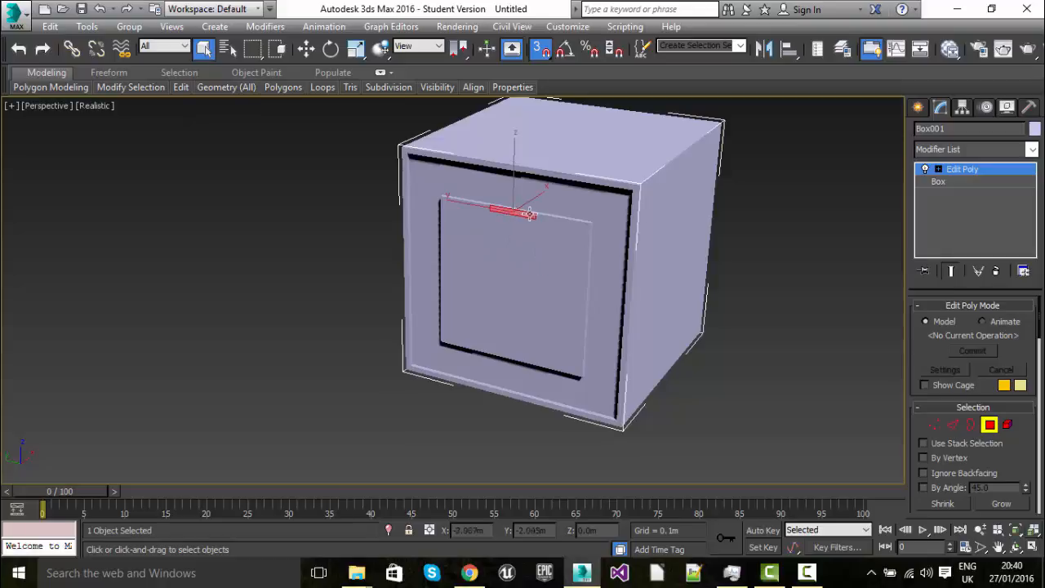
click(518, 227)
ctrl+click(557, 234)
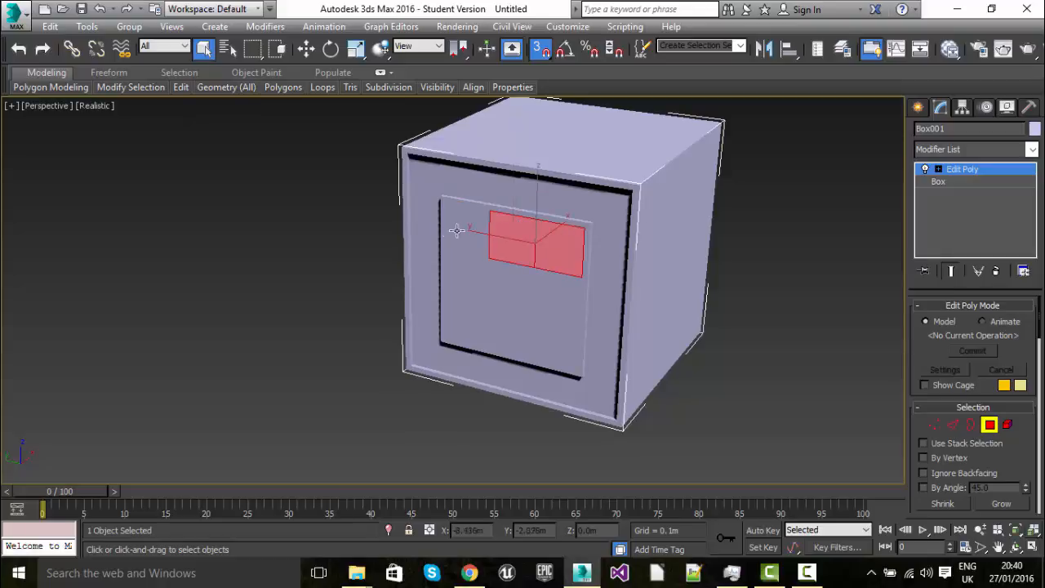
ctrl+click(468, 229)
ctrl+click(467, 270)
ctrl+click(459, 323)
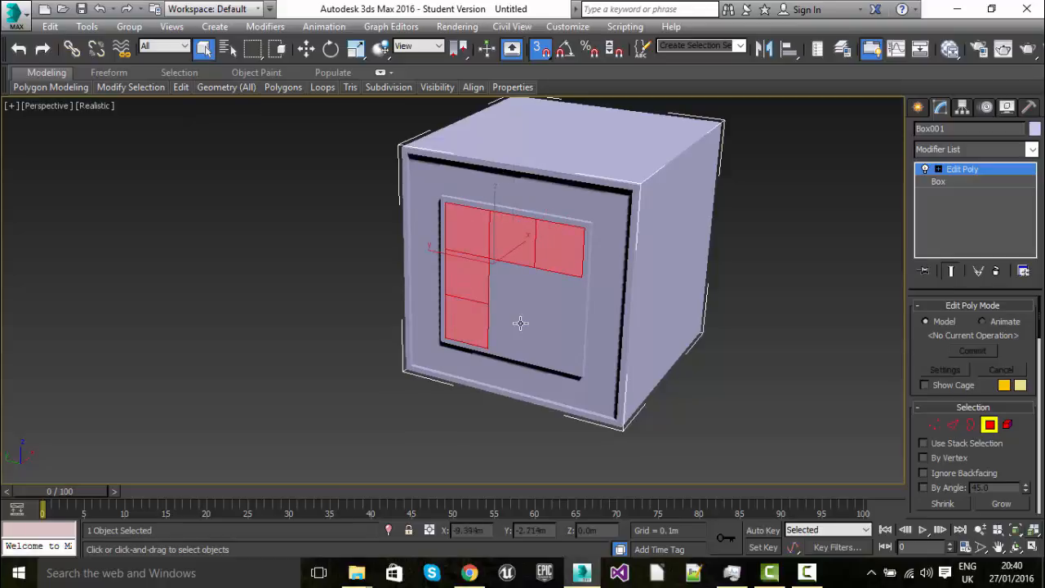
ctrl+click(519, 323)
ctrl+click(520, 287)
ctrl+click(546, 292)
ctrl+click(551, 338)
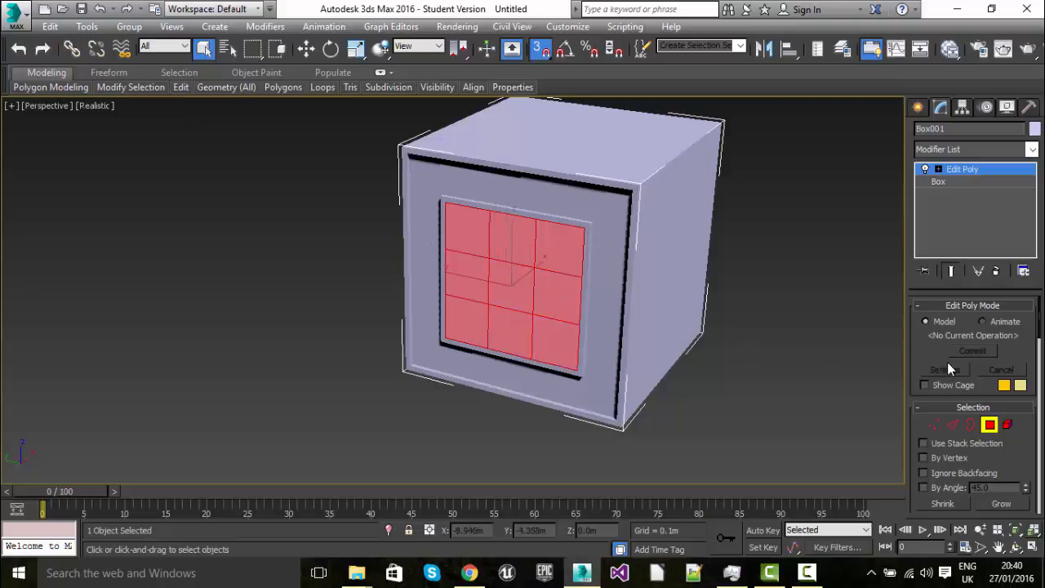
Bevel the nine central polygons outward and shrink their outer edge to form a raised panel with sloped sides
scroll(939, 371, down, 3)
scroll(947, 383, down, 3)
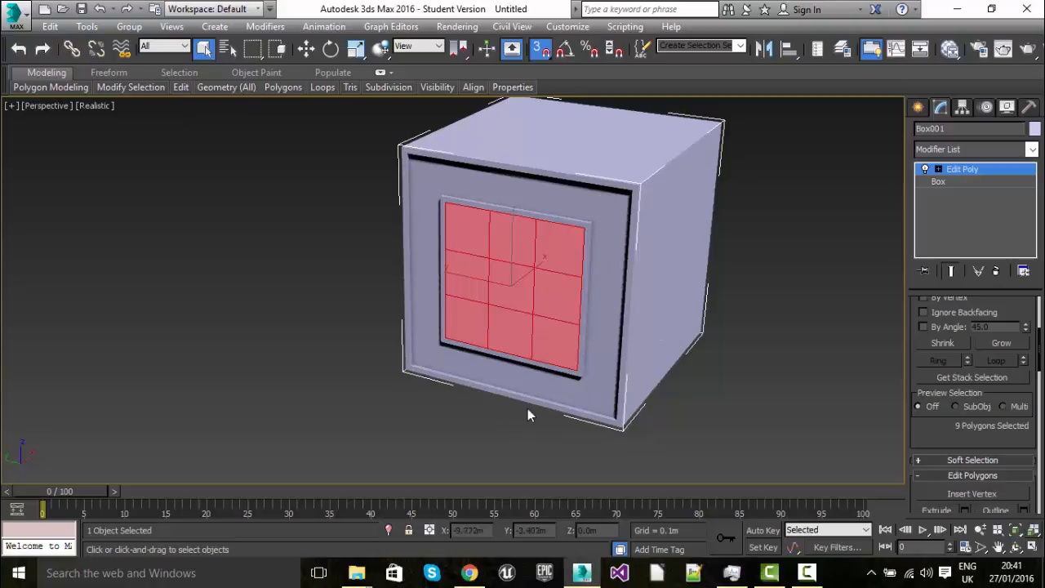
scroll(583, 357, up, 5)
scroll(587, 359, down, 5)
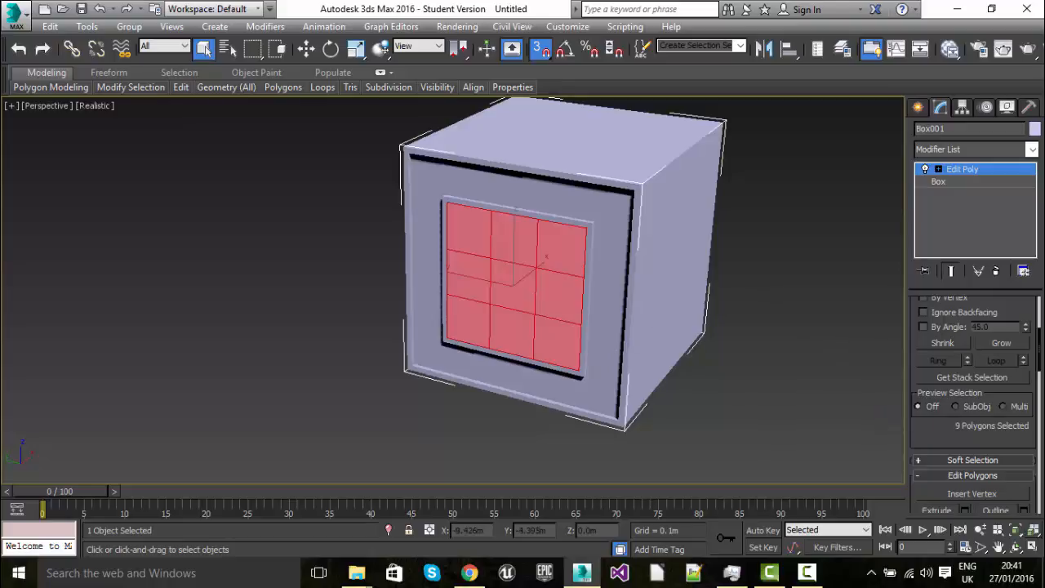
scroll(985, 434, down, 3)
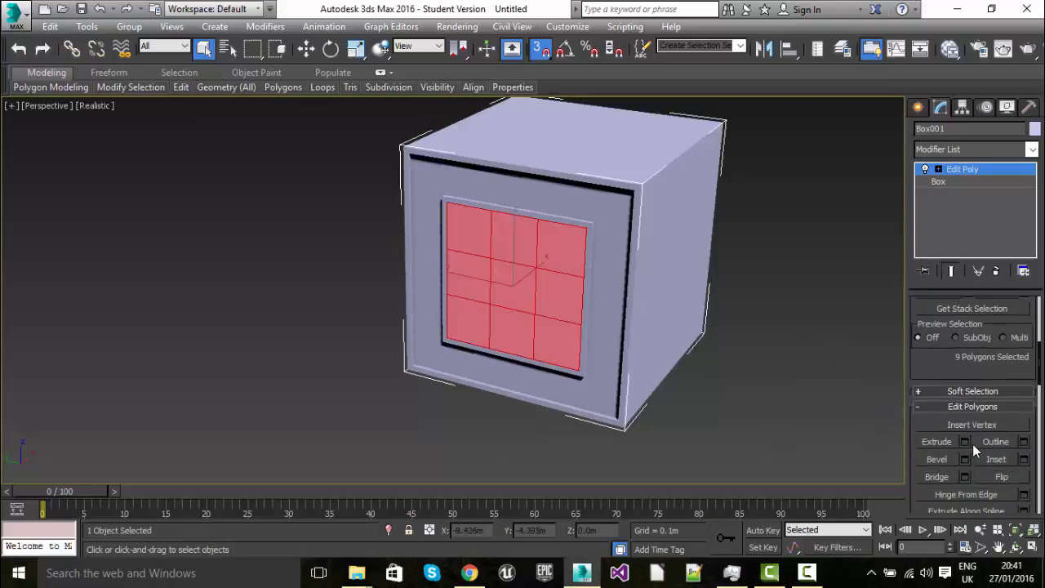
scroll(973, 444, down, 1)
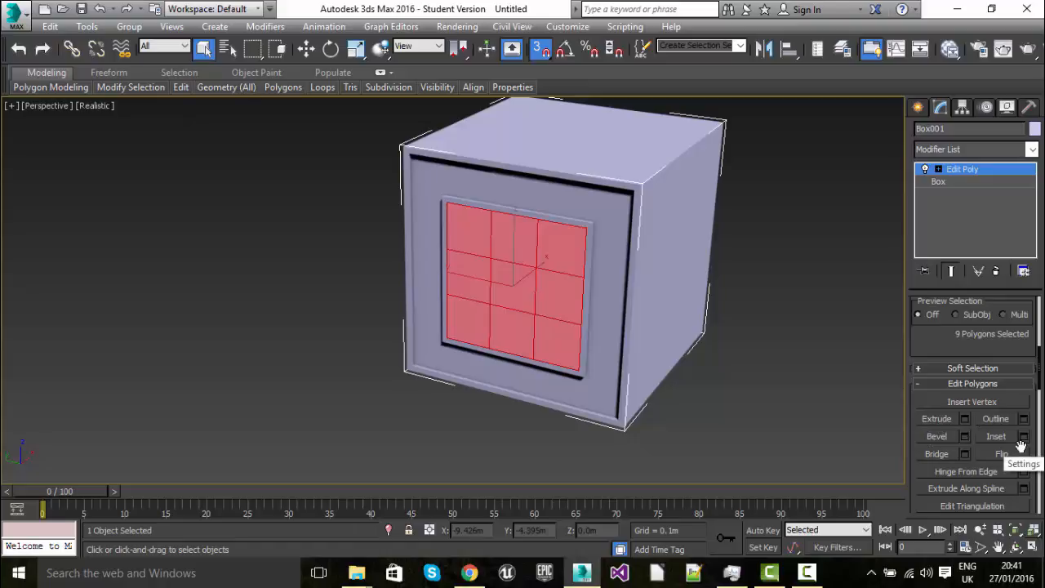
click(937, 436)
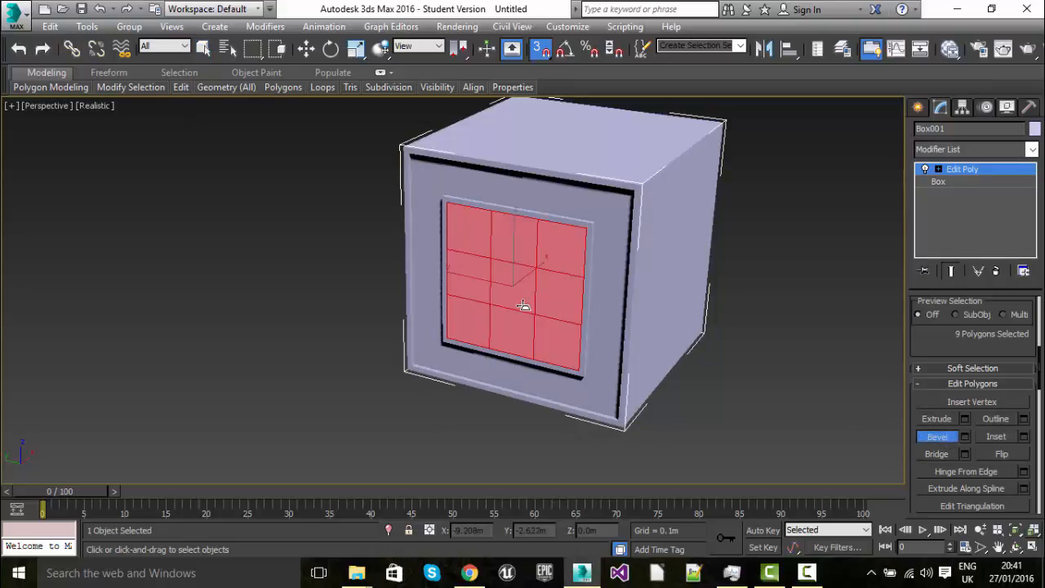
drag(522, 289, 376, 18)
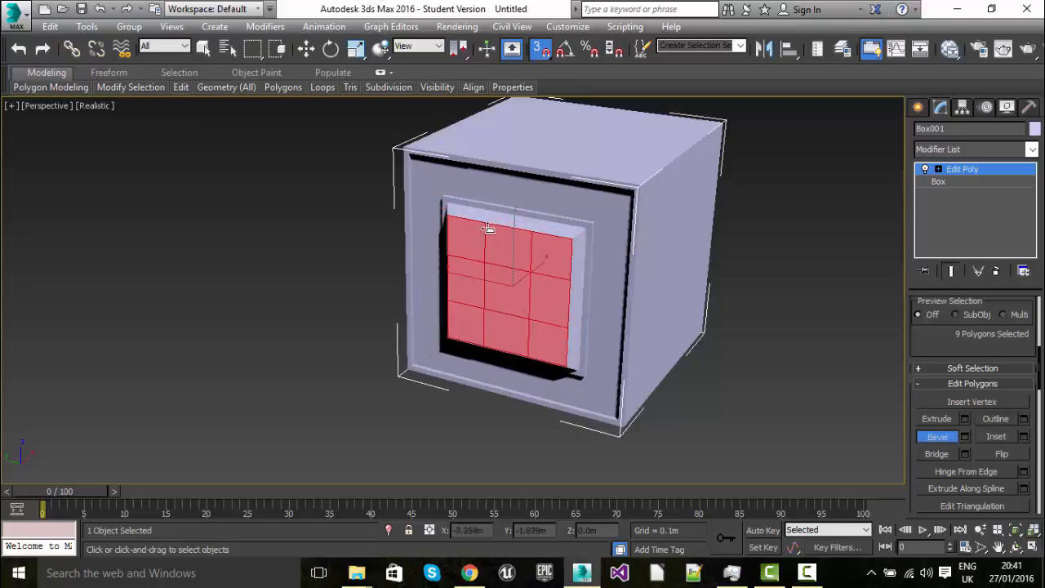
click(499, 260)
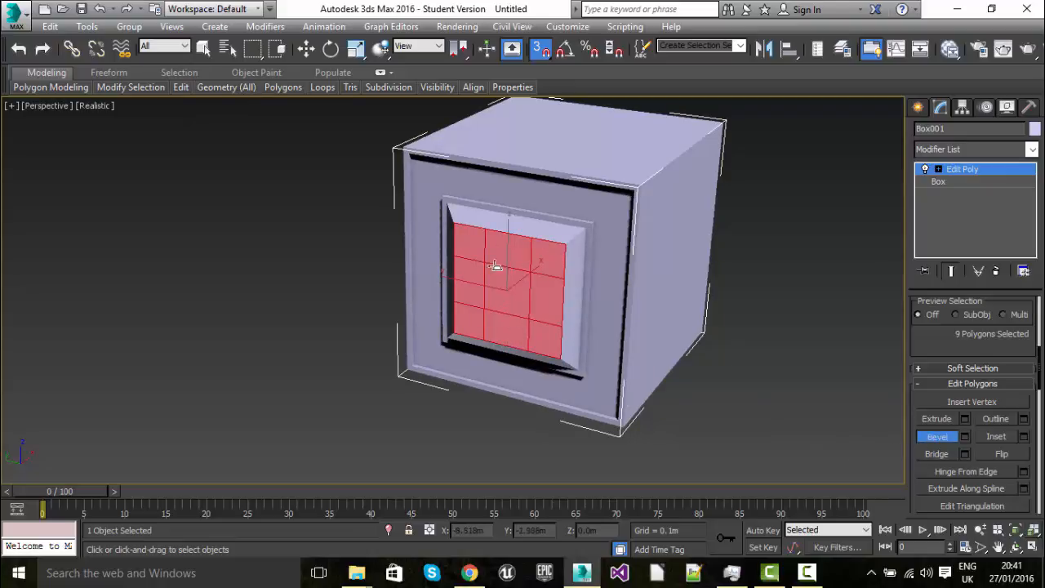
Extrude only the centre polygon of the raised front panel slightly outward, leaving a small square block
alt+middle_drag(521, 362, 452, 333)
alt+middle_drag(488, 347, 613, 350)
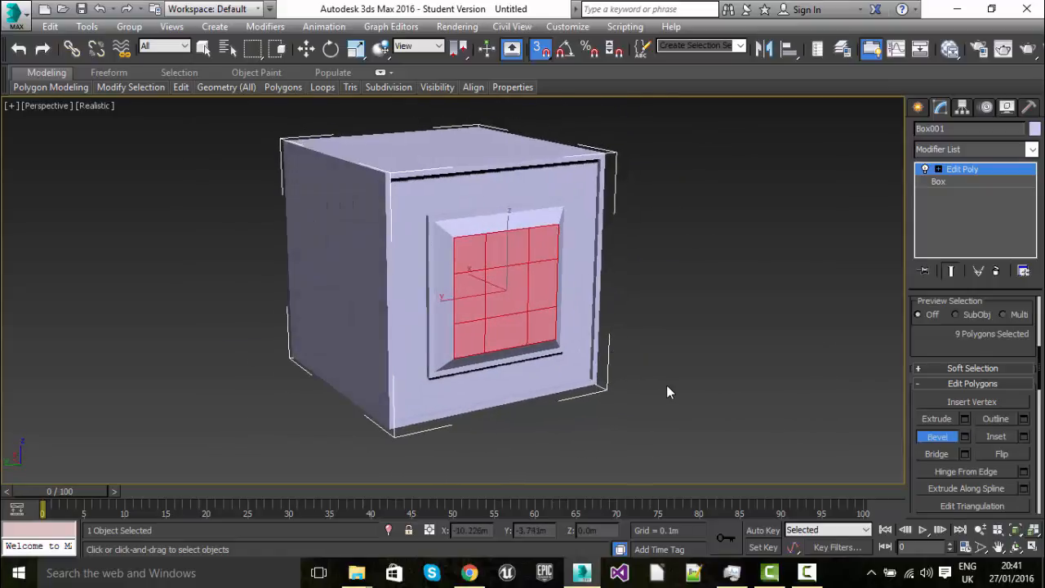
click(946, 419)
click(468, 292)
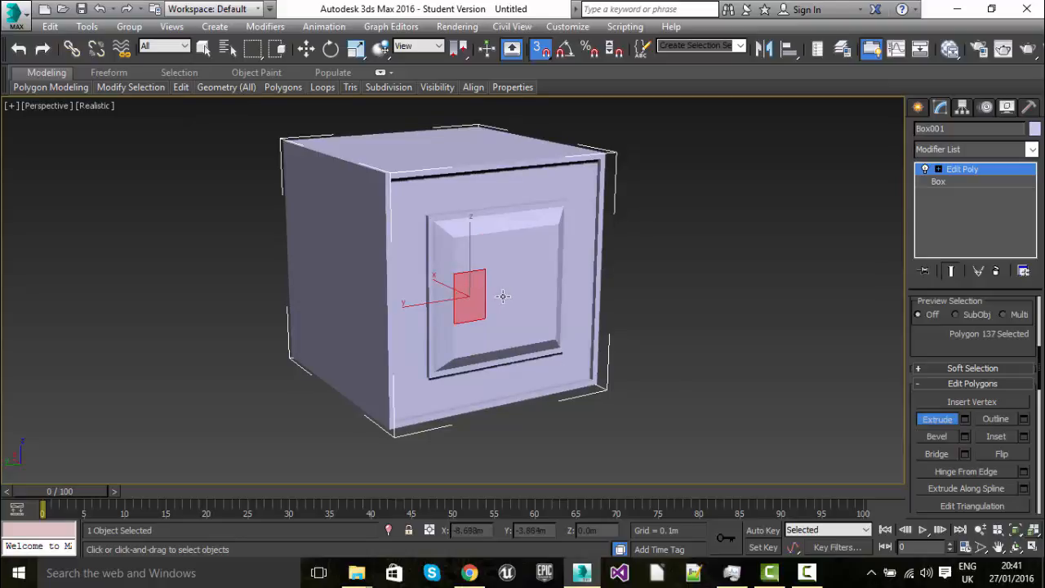
click(504, 297)
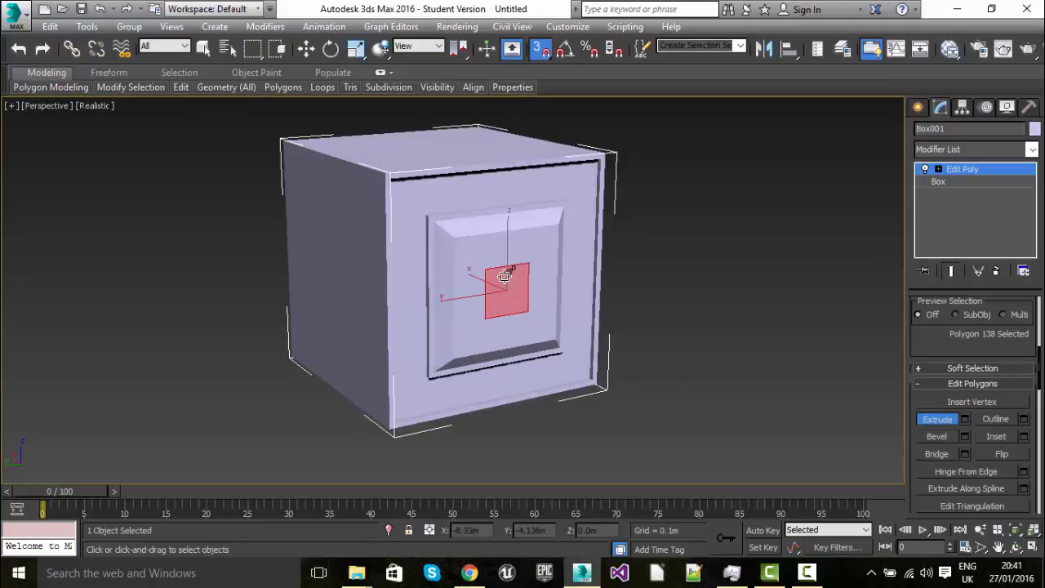
drag(523, 293, 295, 133)
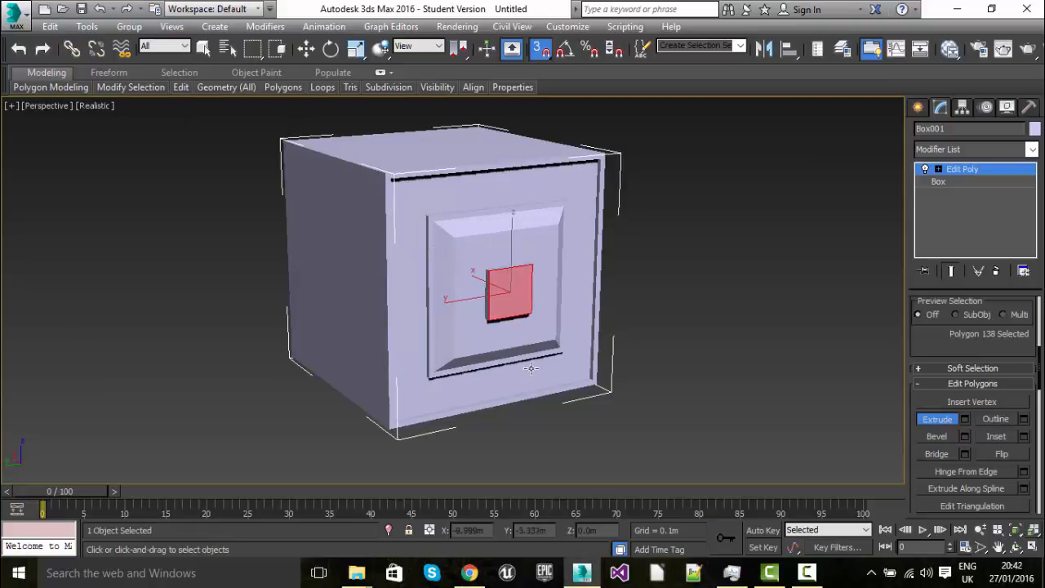
scroll(532, 366, up, 1)
scroll(520, 355, down, 1)
right_click(562, 307)
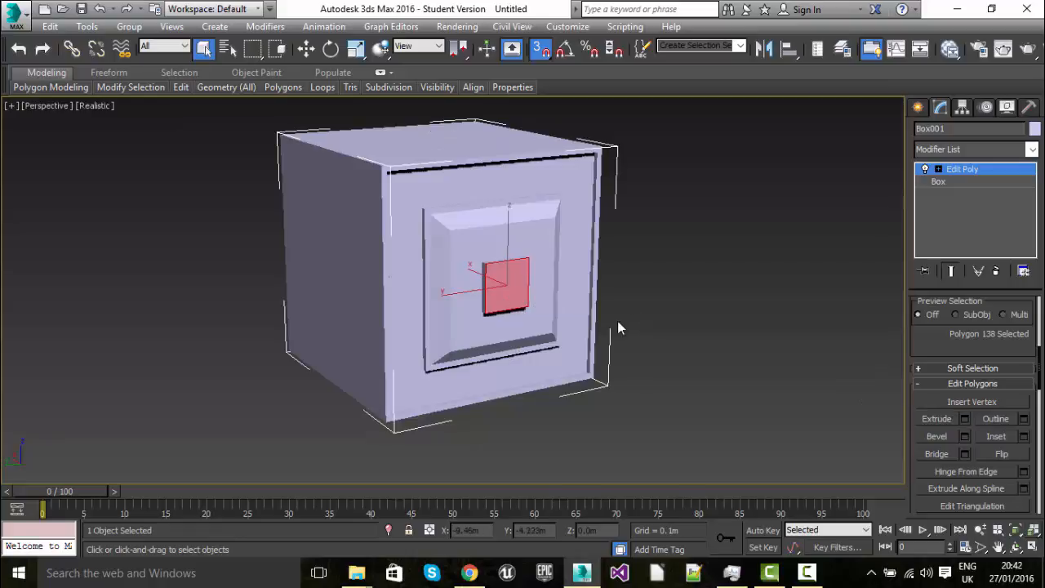
Scale down the small block's front polygon uniformly so its sides taper slightly
alt+middle_drag(564, 339, 594, 336)
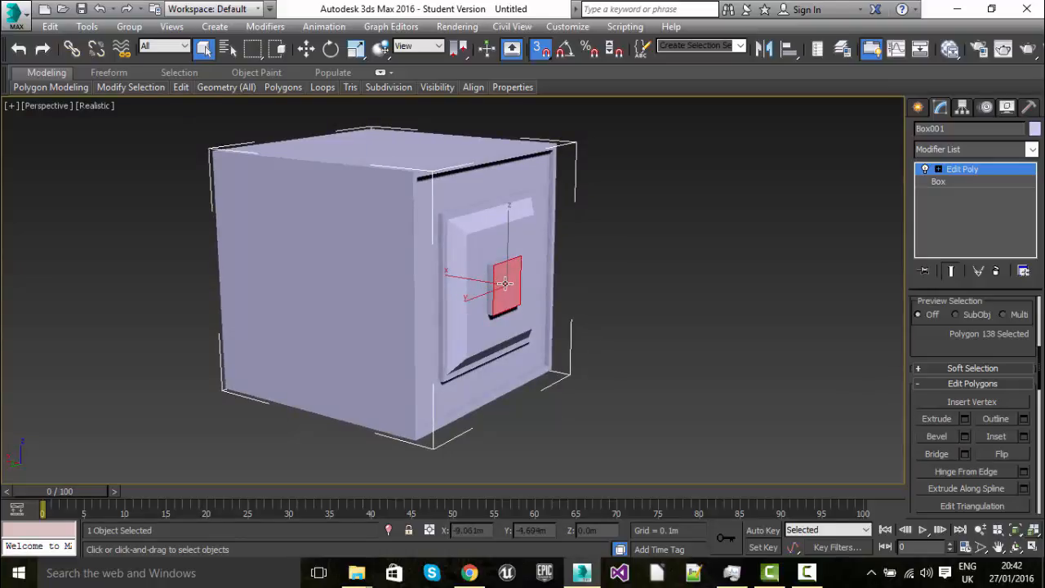
key(r)
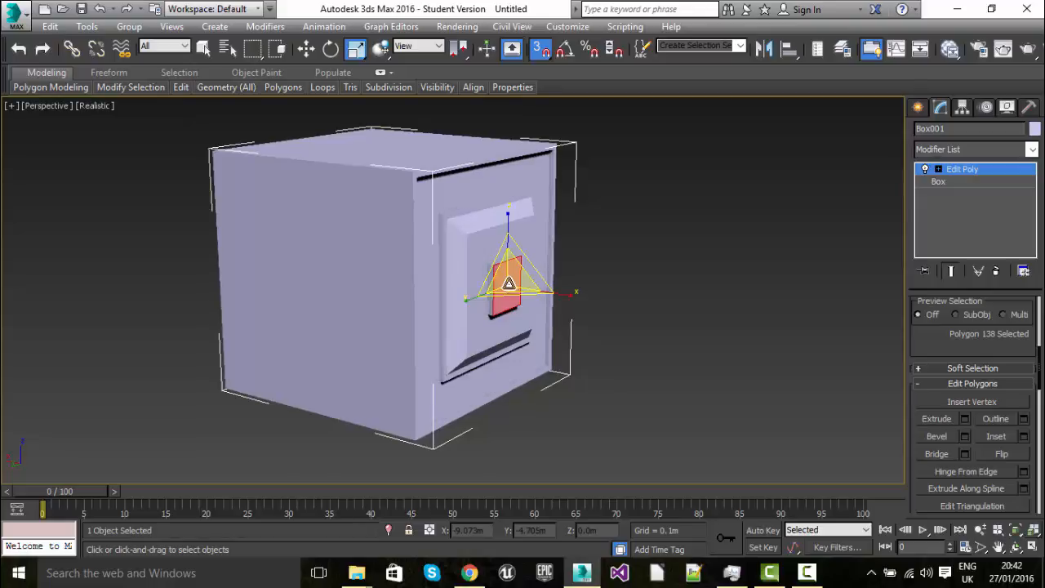
drag(508, 283, 512, 301)
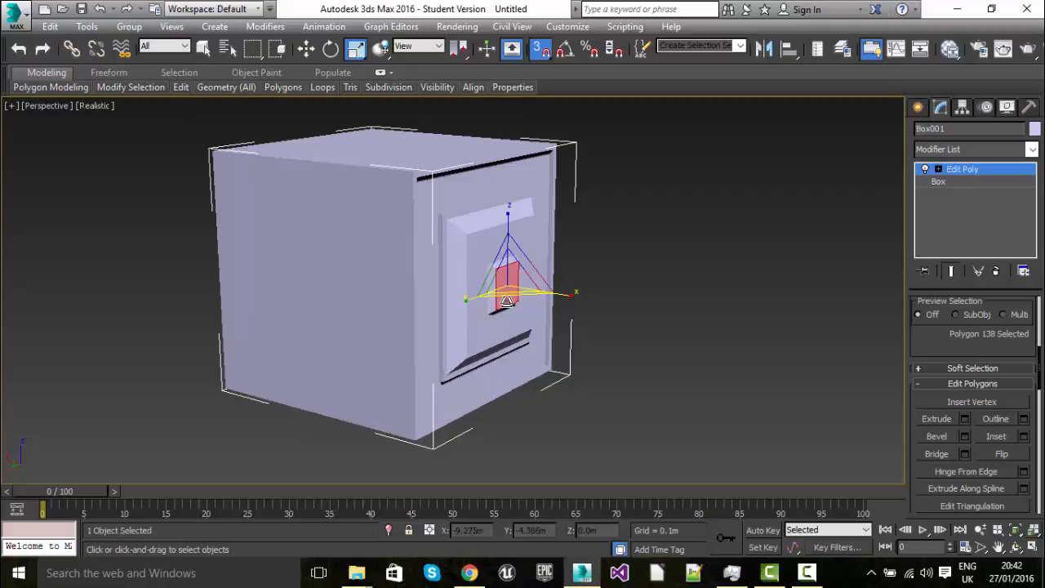
middle_drag(628, 309, 593, 311)
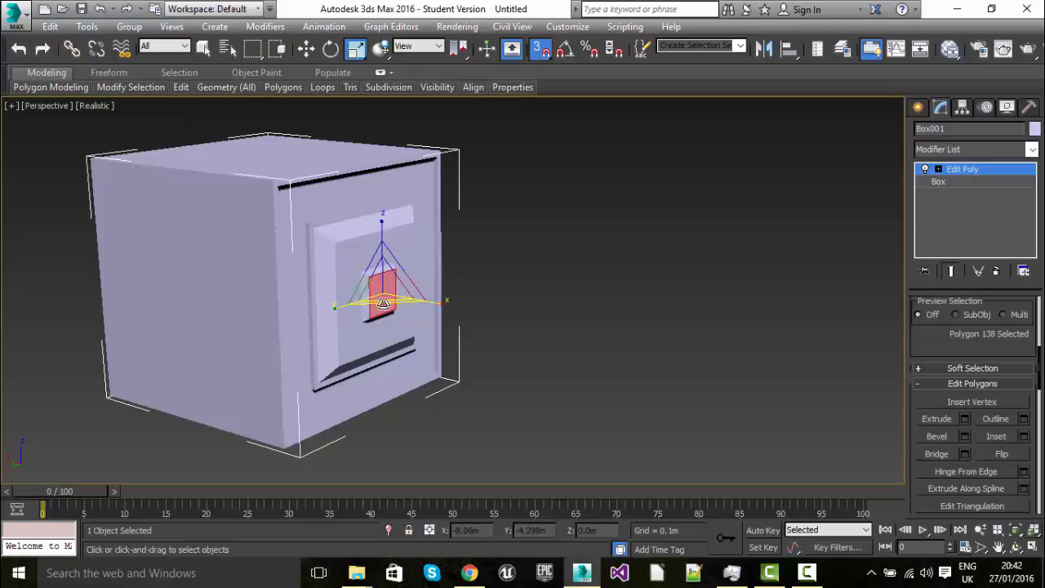
alt+middle_drag(382, 308, 271, 332)
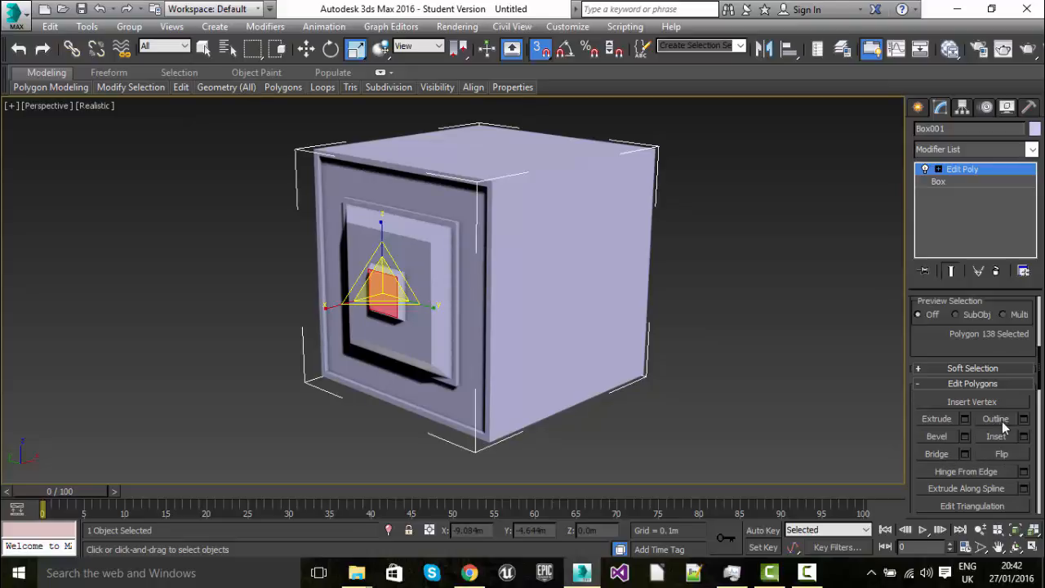
Select the nine central polygons on the side face to the right of the cube's front
click(538, 259)
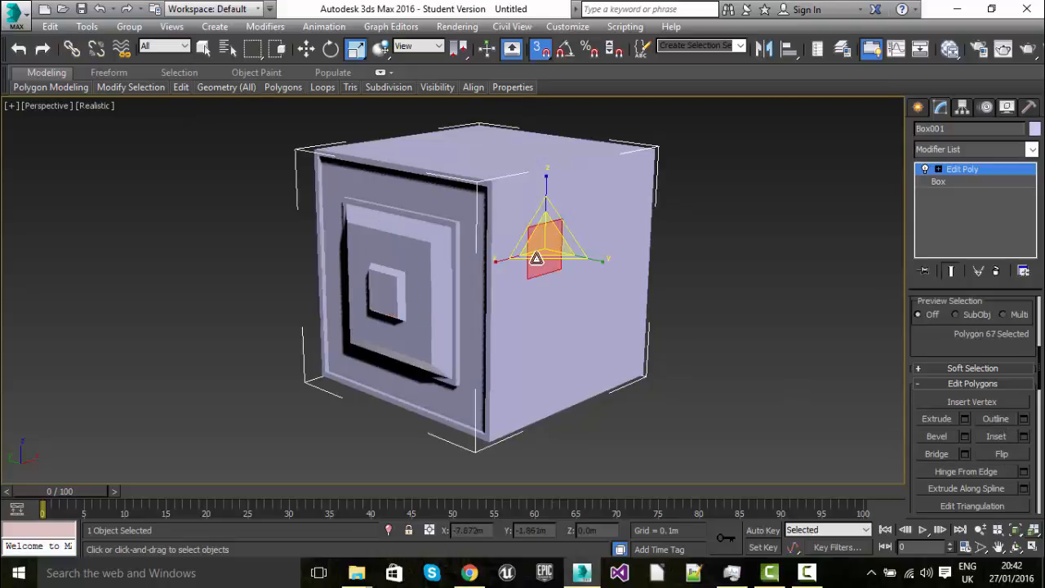
click(504, 198)
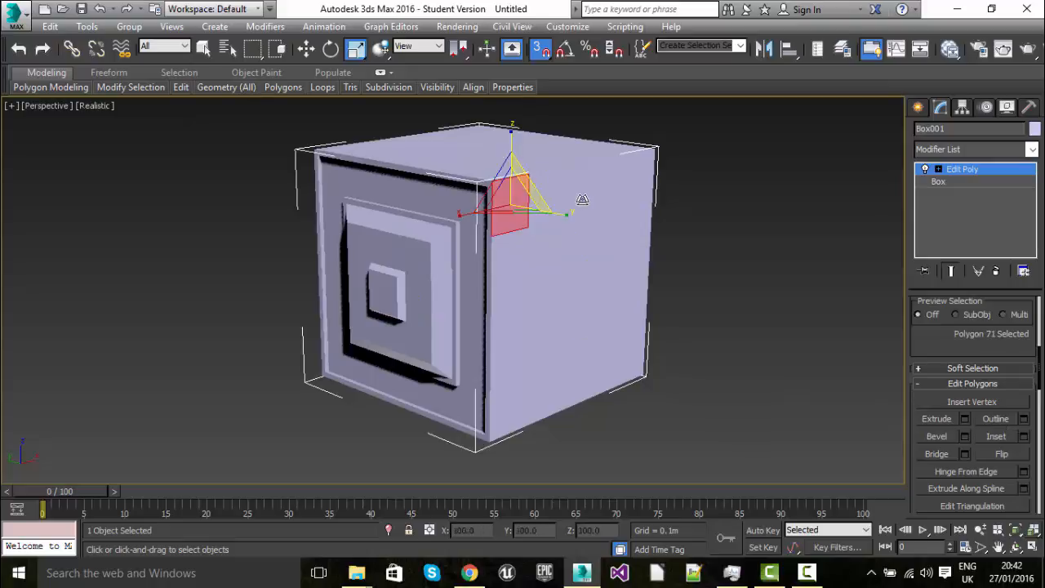
click(551, 258)
ctrl+click(580, 236)
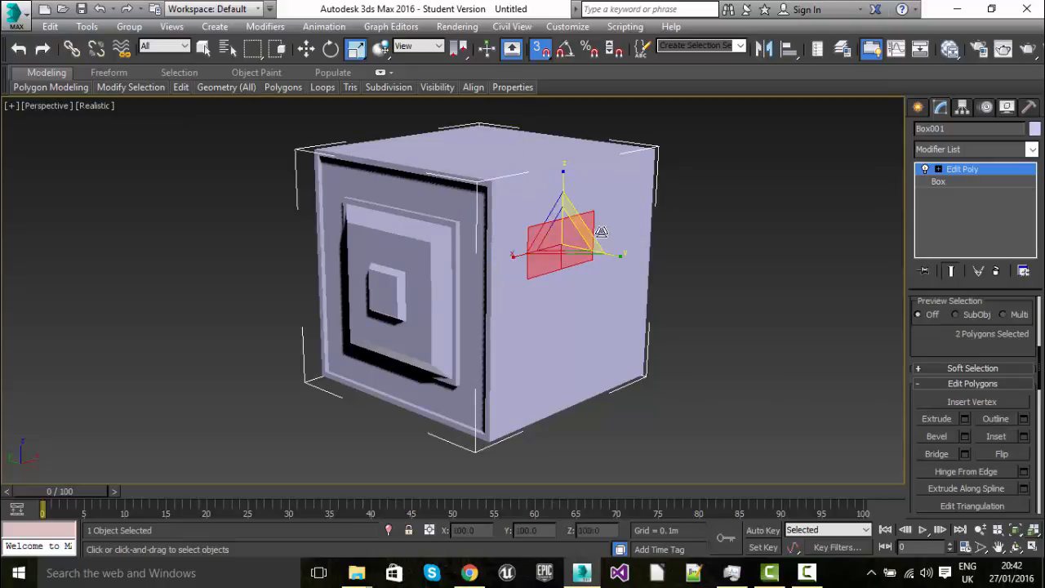
ctrl+click(608, 237)
ctrl+click(611, 276)
ctrl+click(540, 285)
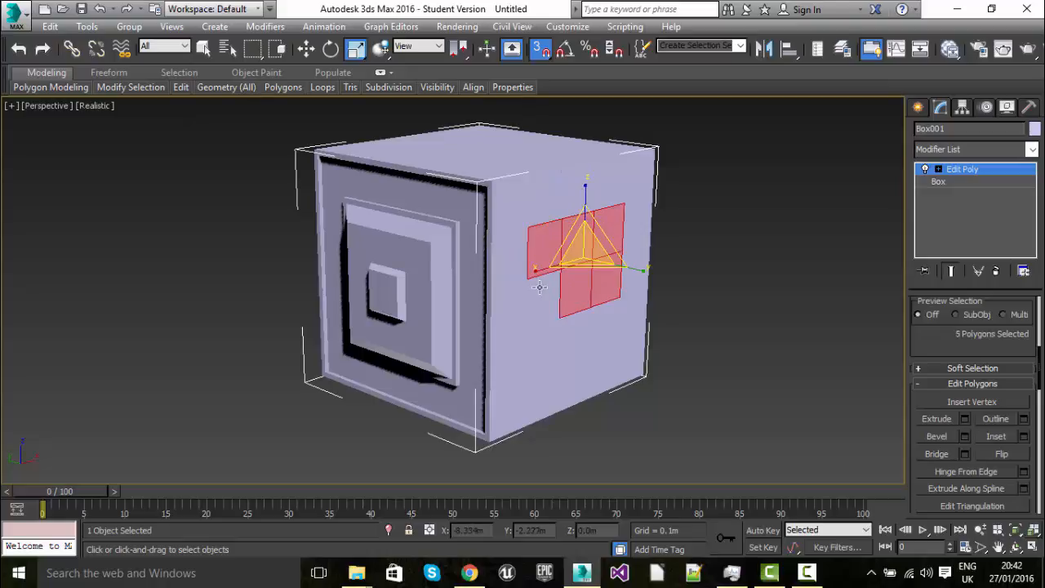
ctrl+click(545, 309)
ctrl+click(542, 339)
ctrl+click(584, 333)
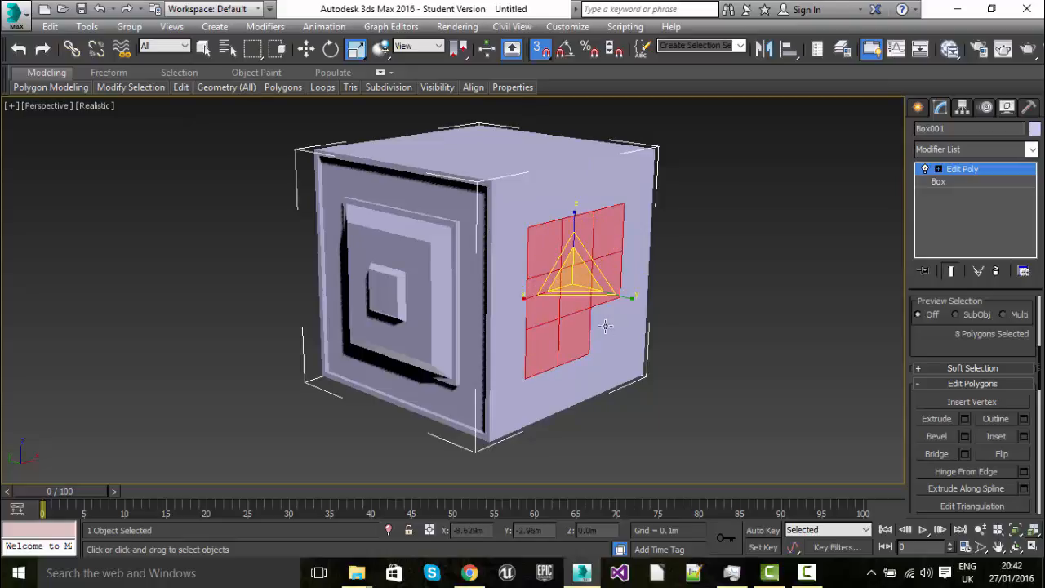
ctrl+click(611, 327)
Add the nine central polygons of the opposite side face to the selection
alt+middle_drag(591, 372, 714, 350)
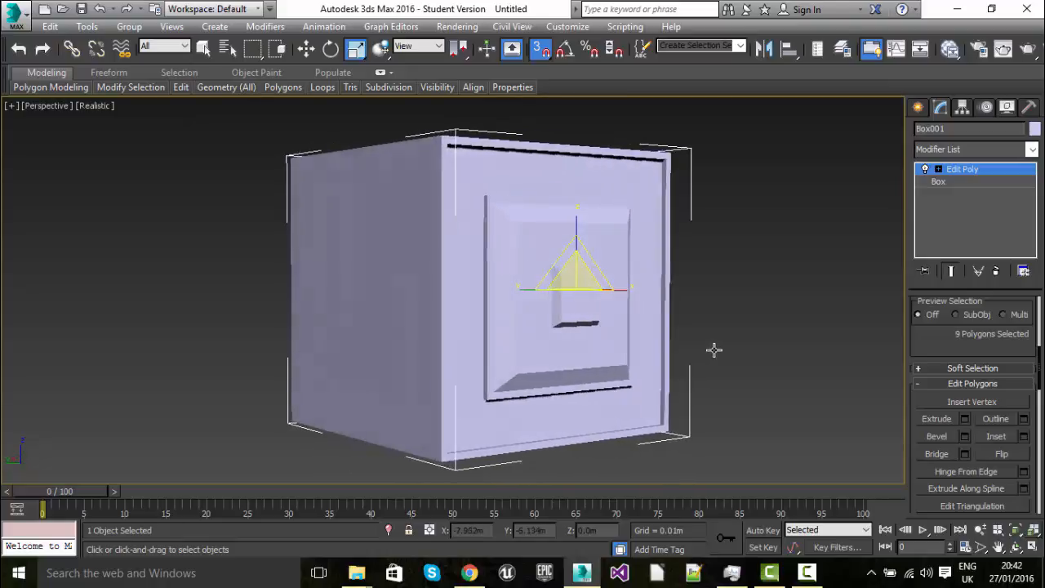
ctrl+click(332, 233)
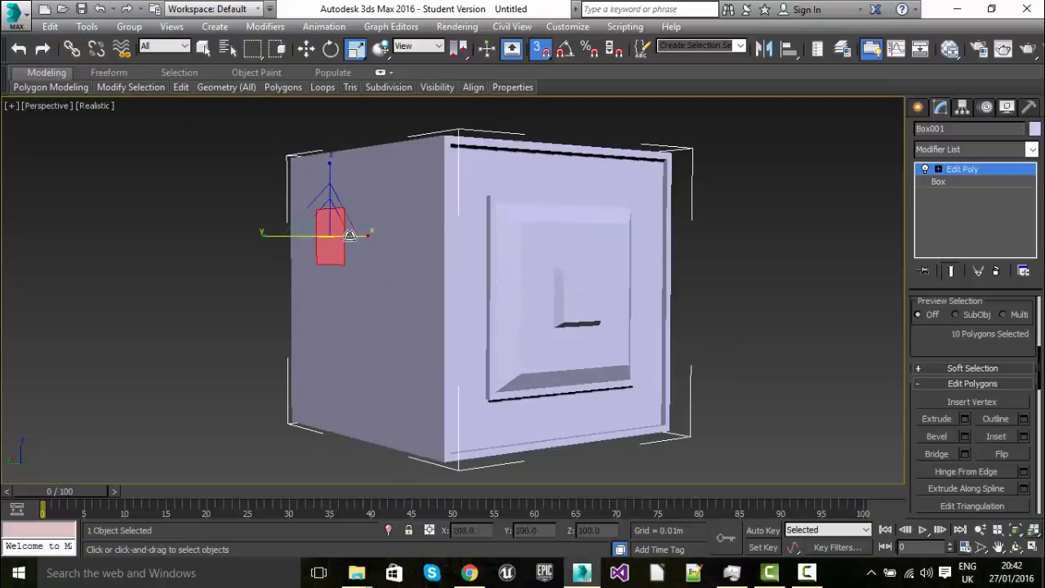
ctrl+click(359, 235)
ctrl+click(390, 247)
ctrl+click(384, 284)
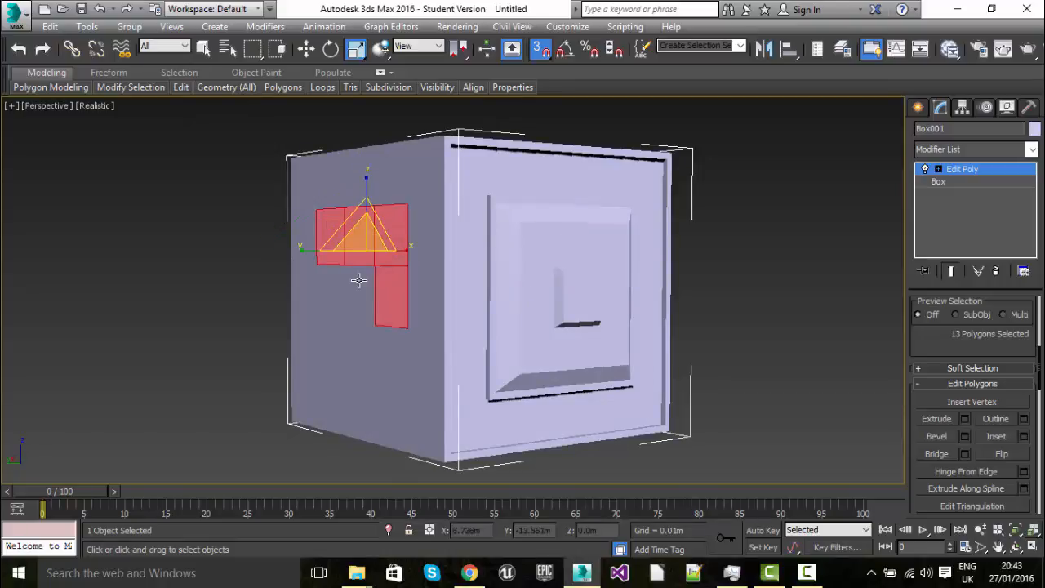
ctrl+click(359, 281)
ctrl+click(330, 281)
ctrl+click(328, 330)
ctrl+click(364, 334)
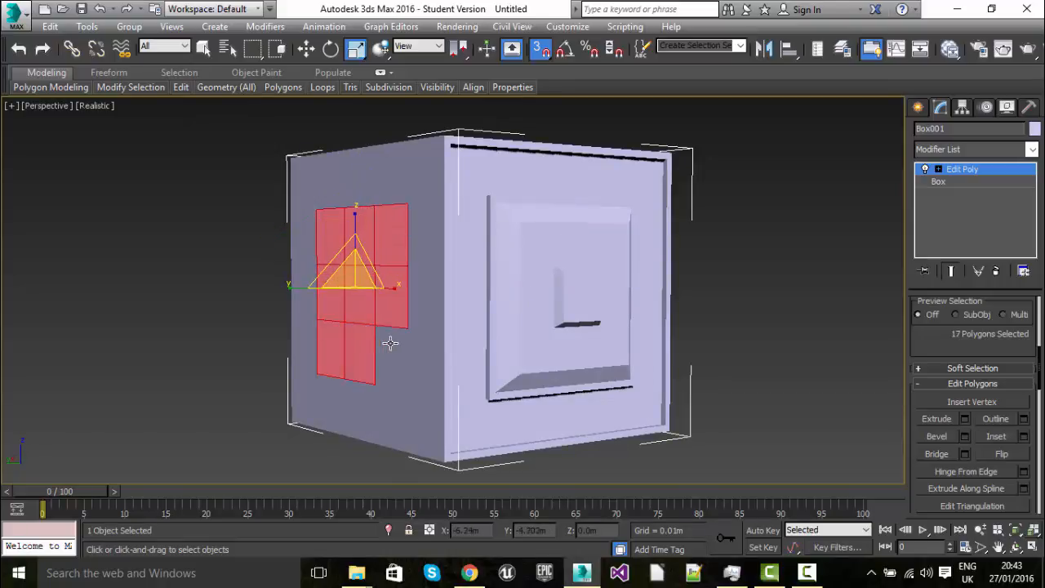
ctrl+click(391, 344)
Shrink the outer boundary of the selected polygons on both side faces with Outline
alt+middle_drag(466, 414, 628, 449)
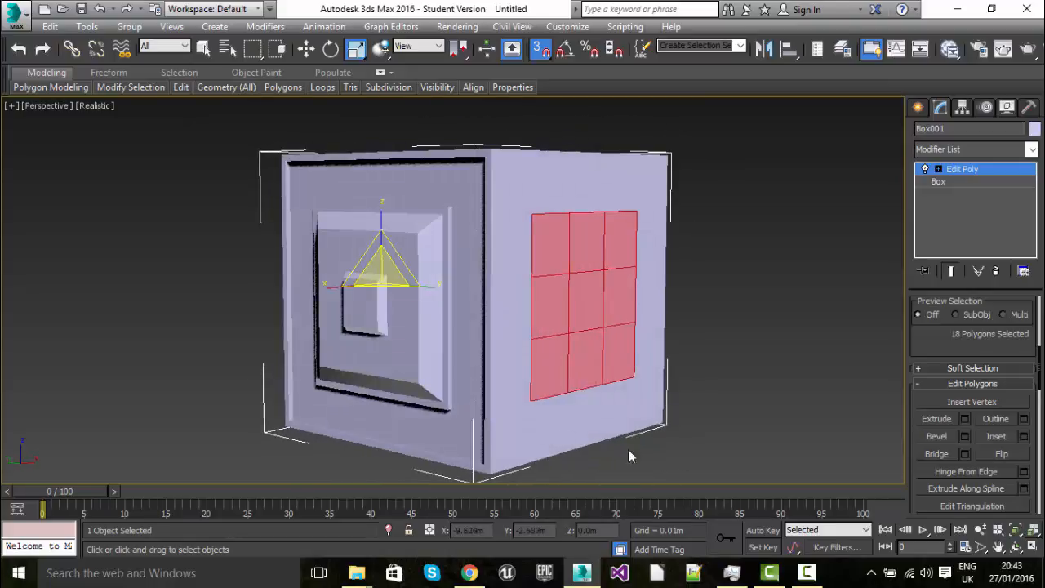
click(998, 419)
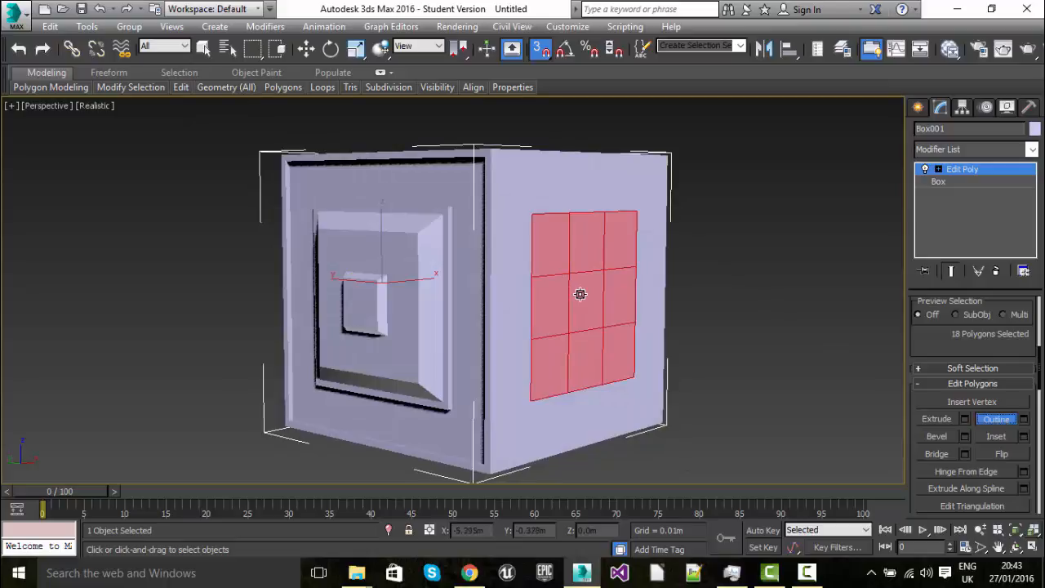
drag(579, 294, 622, 581)
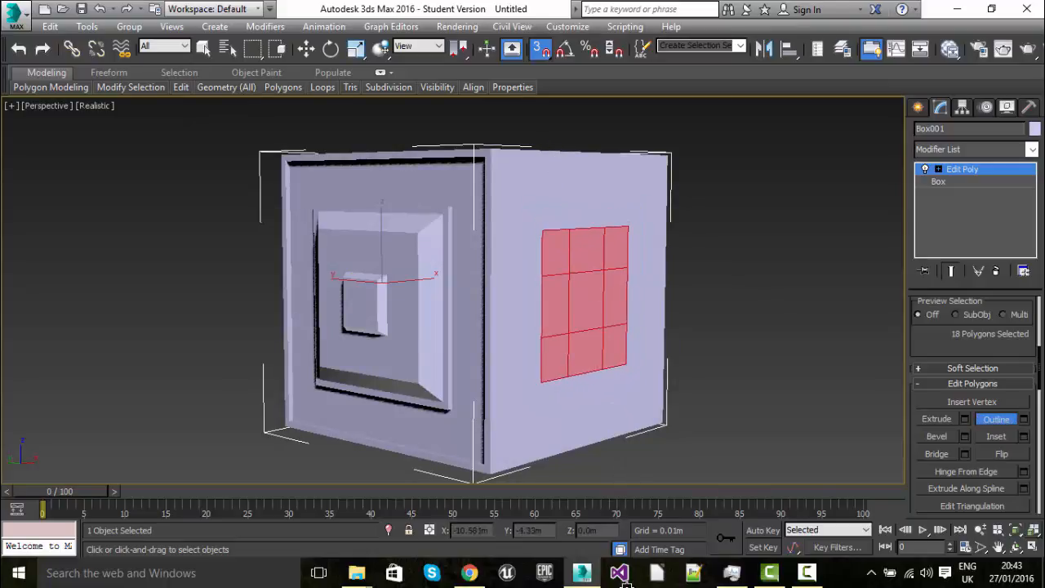
Replace the selection with the single middle-row polygon nearest the front in the side face's central grid
click(535, 317)
click(552, 285)
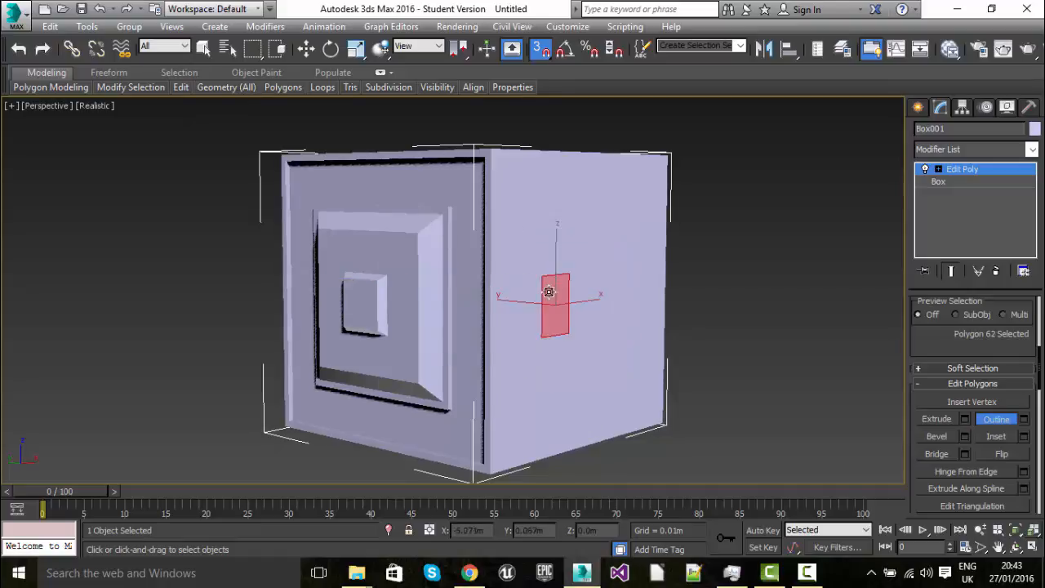
click(529, 295)
click(556, 289)
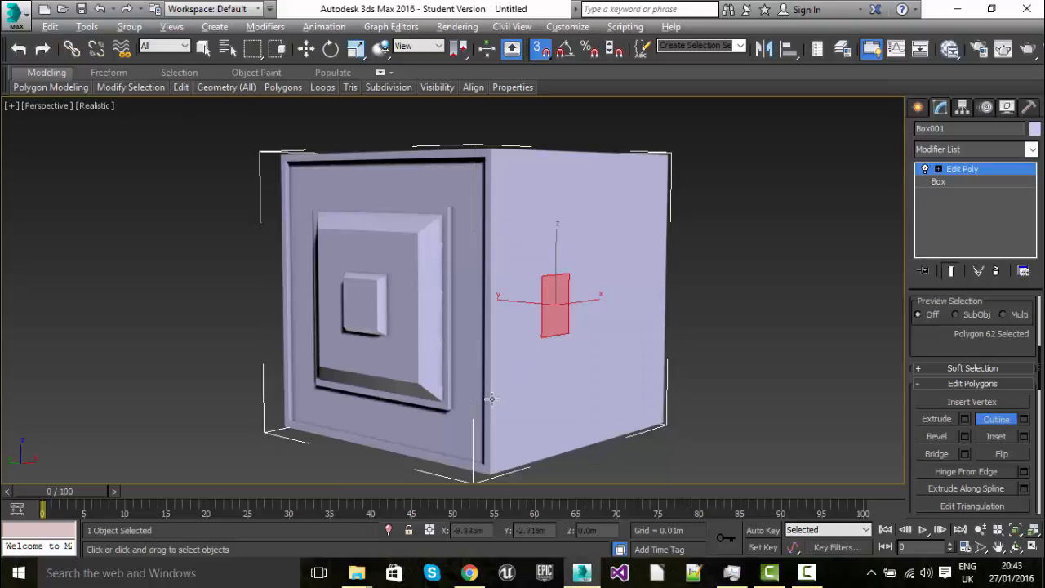
alt+middle_drag(487, 396, 619, 390)
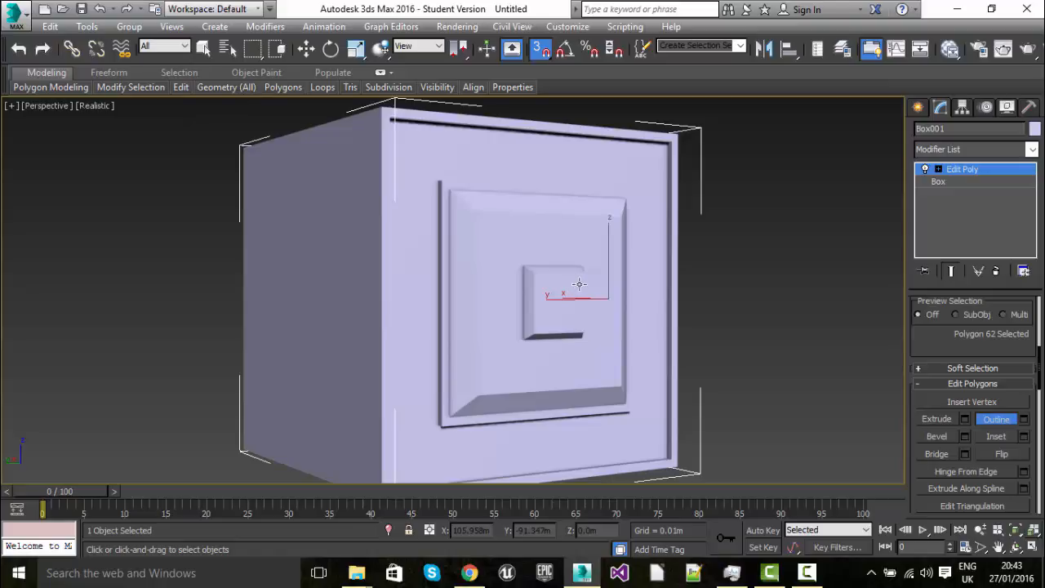
click(807, 575)
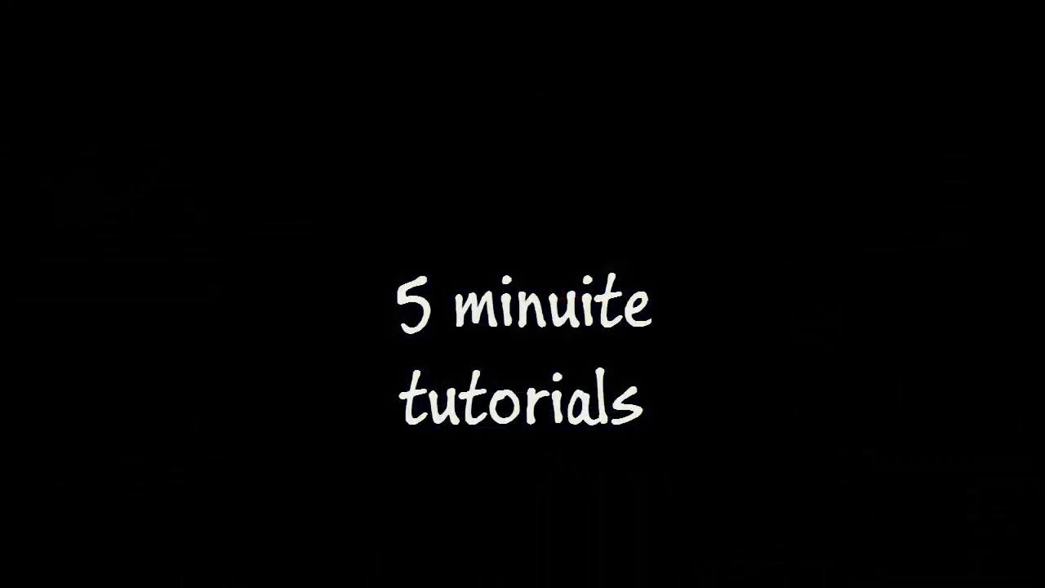